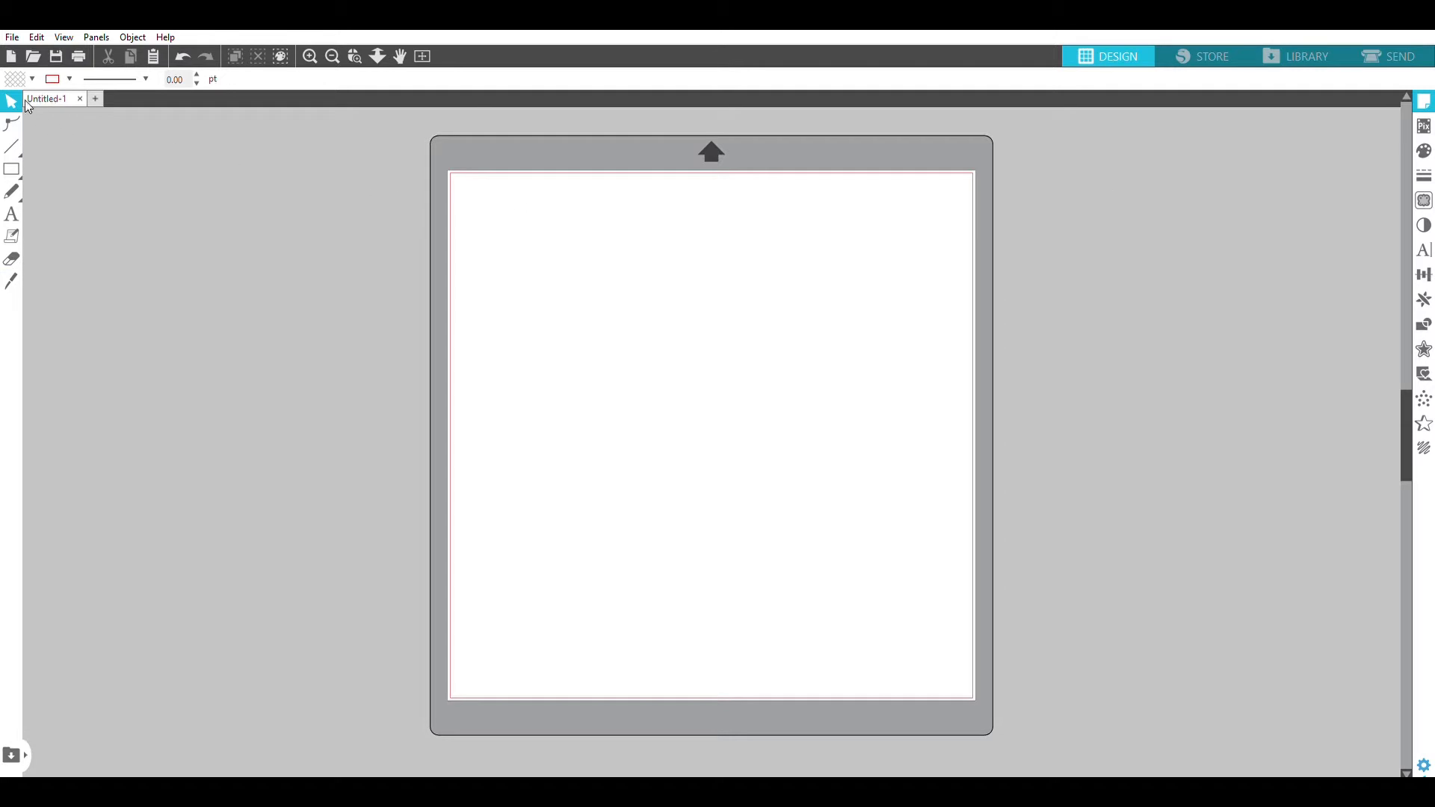
Draw a triangle about 4.3 in tall from three separate straight lines in the upper part of the page.
click(14, 146)
drag(520, 226, 732, 407)
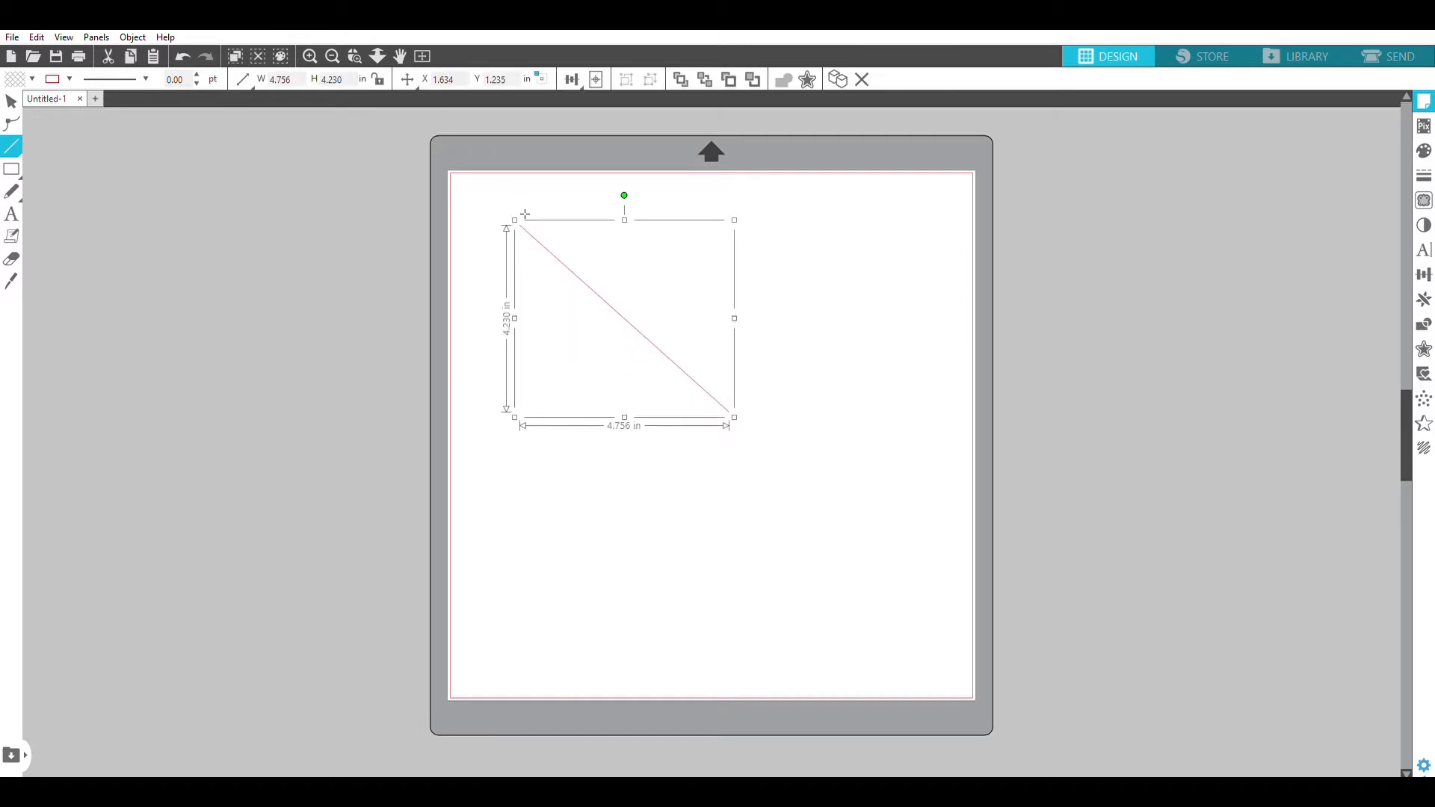
mouse_move(525, 215)
mouse_down()
mouse_move(794, 218)
mouse_move(730, 408)
mouse_up()
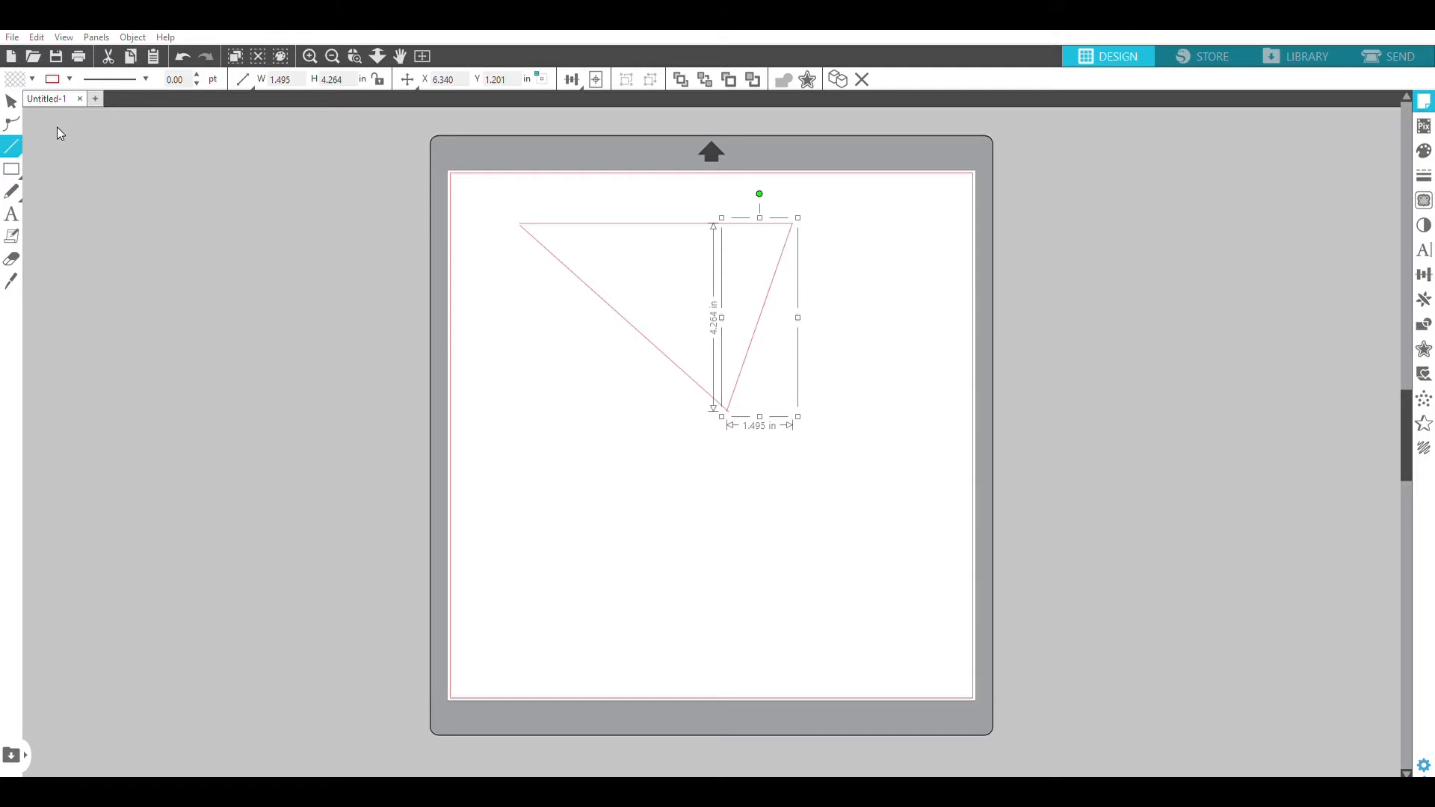
Draw a closed four-sided polygon about 4.4 in wide below the triangle.
key(p)
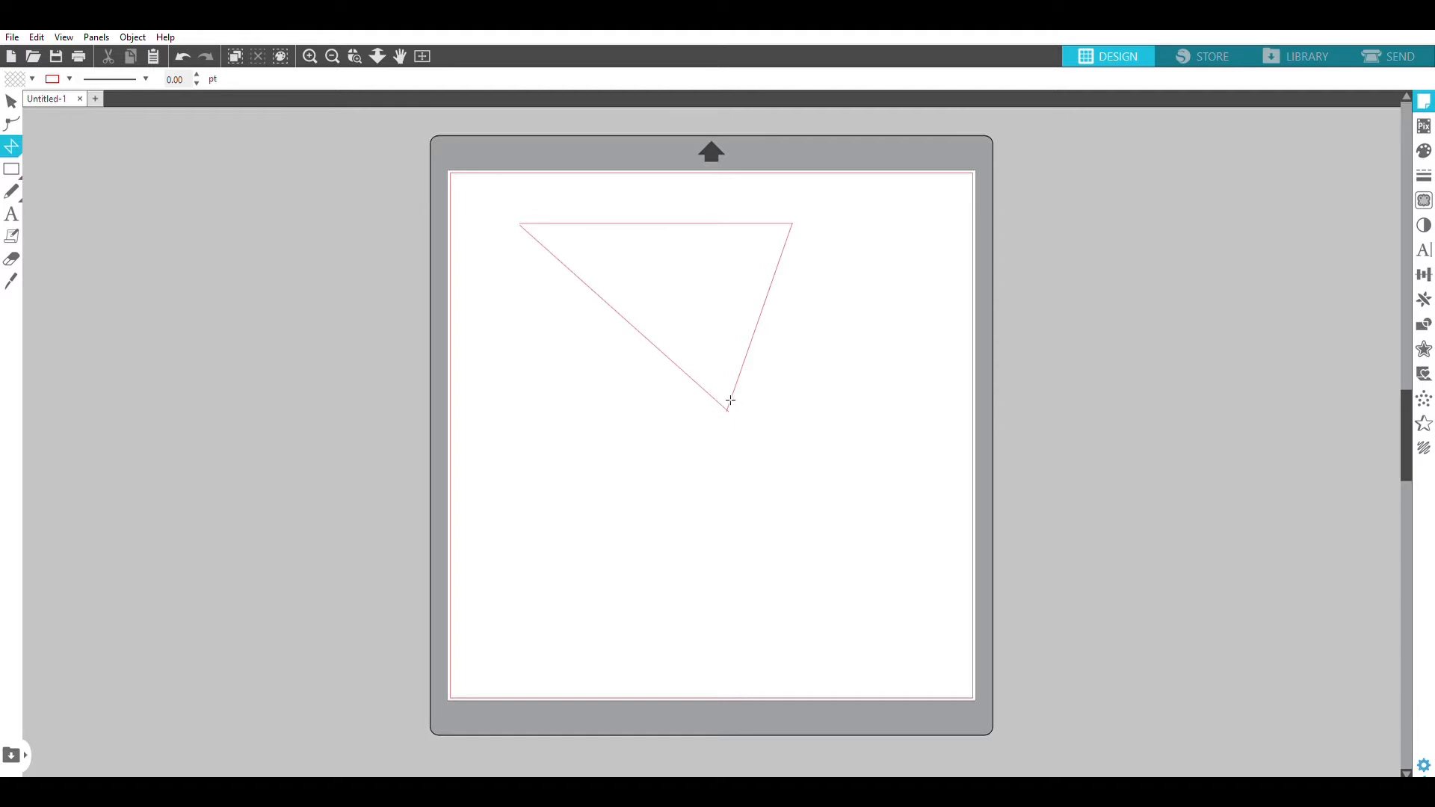
click(533, 461)
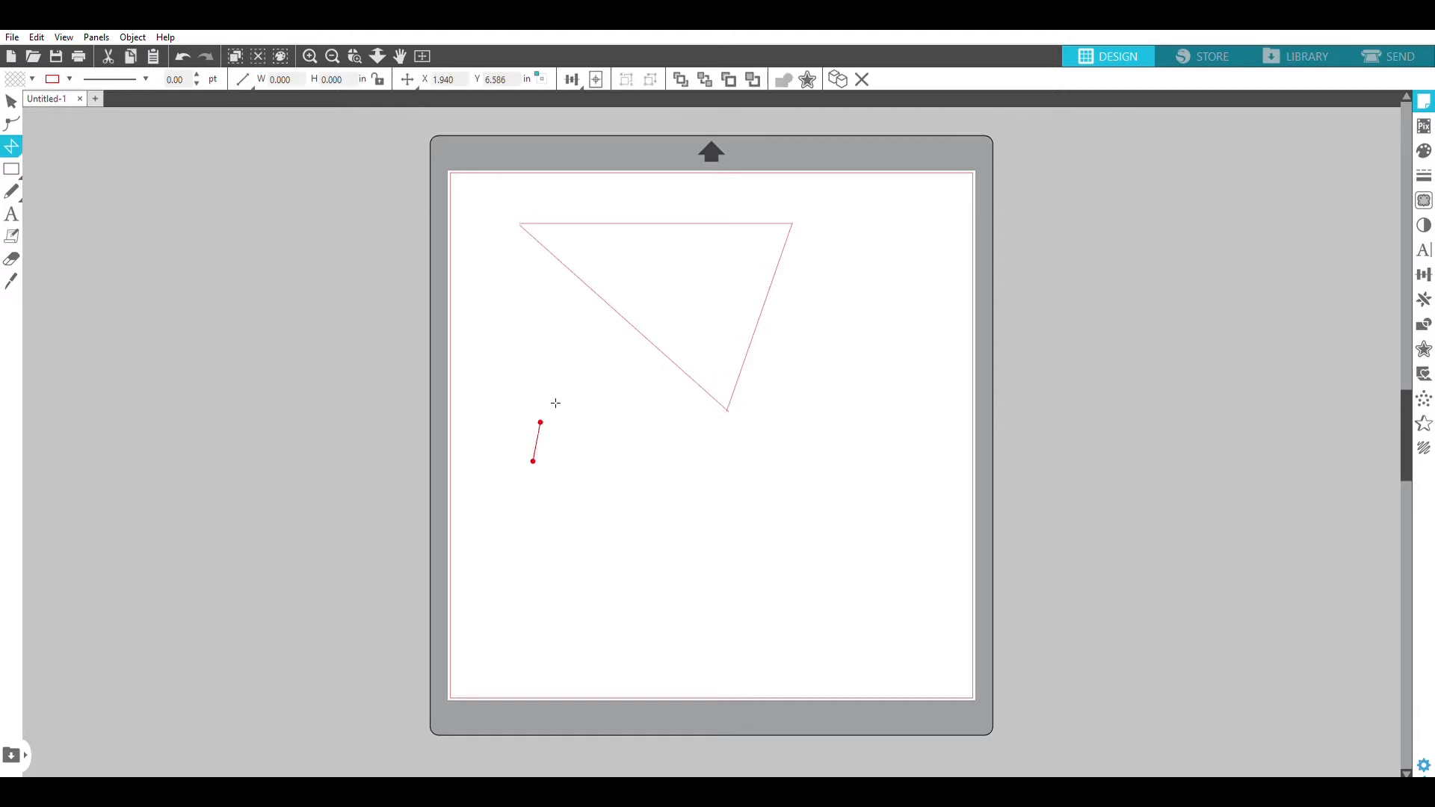
click(592, 331)
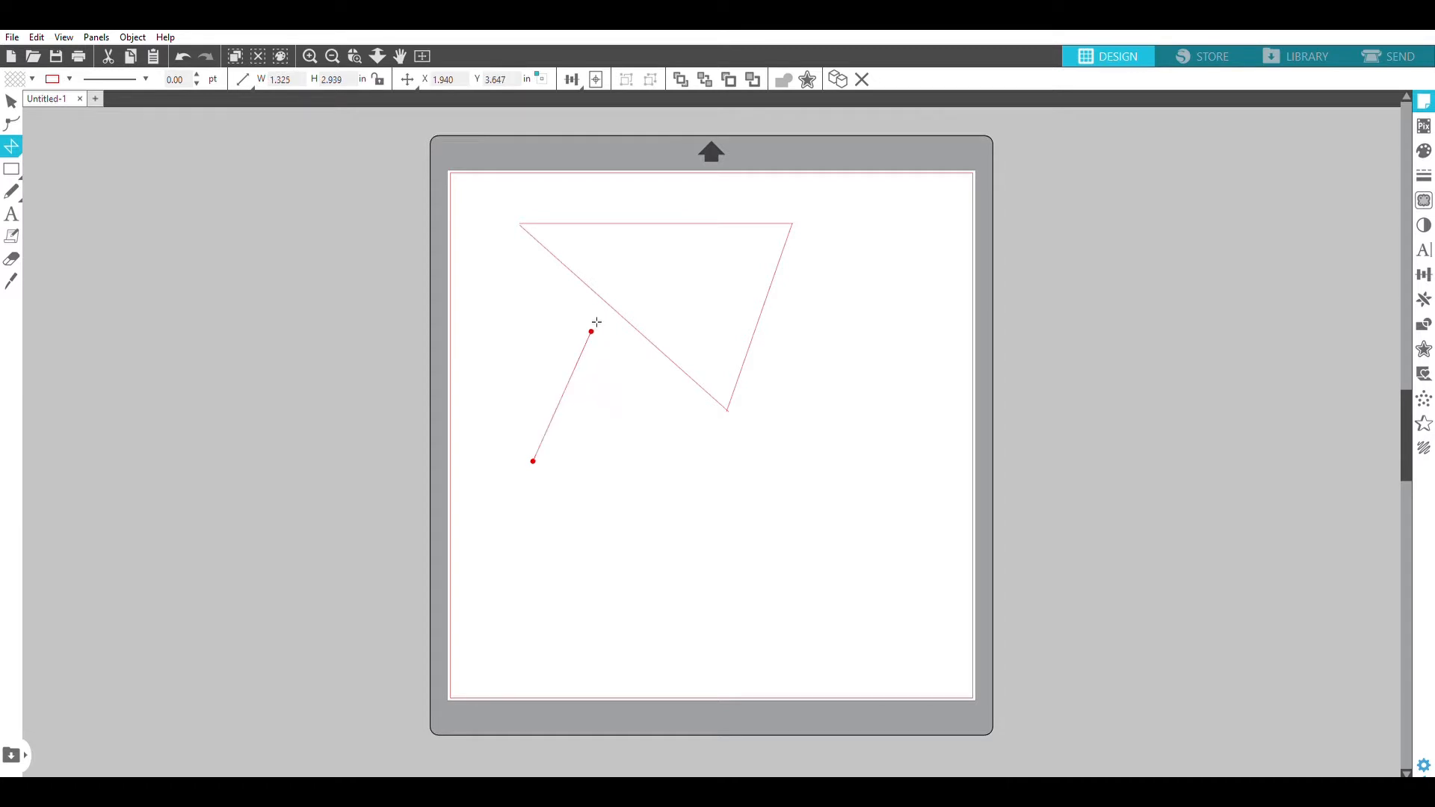
click(729, 438)
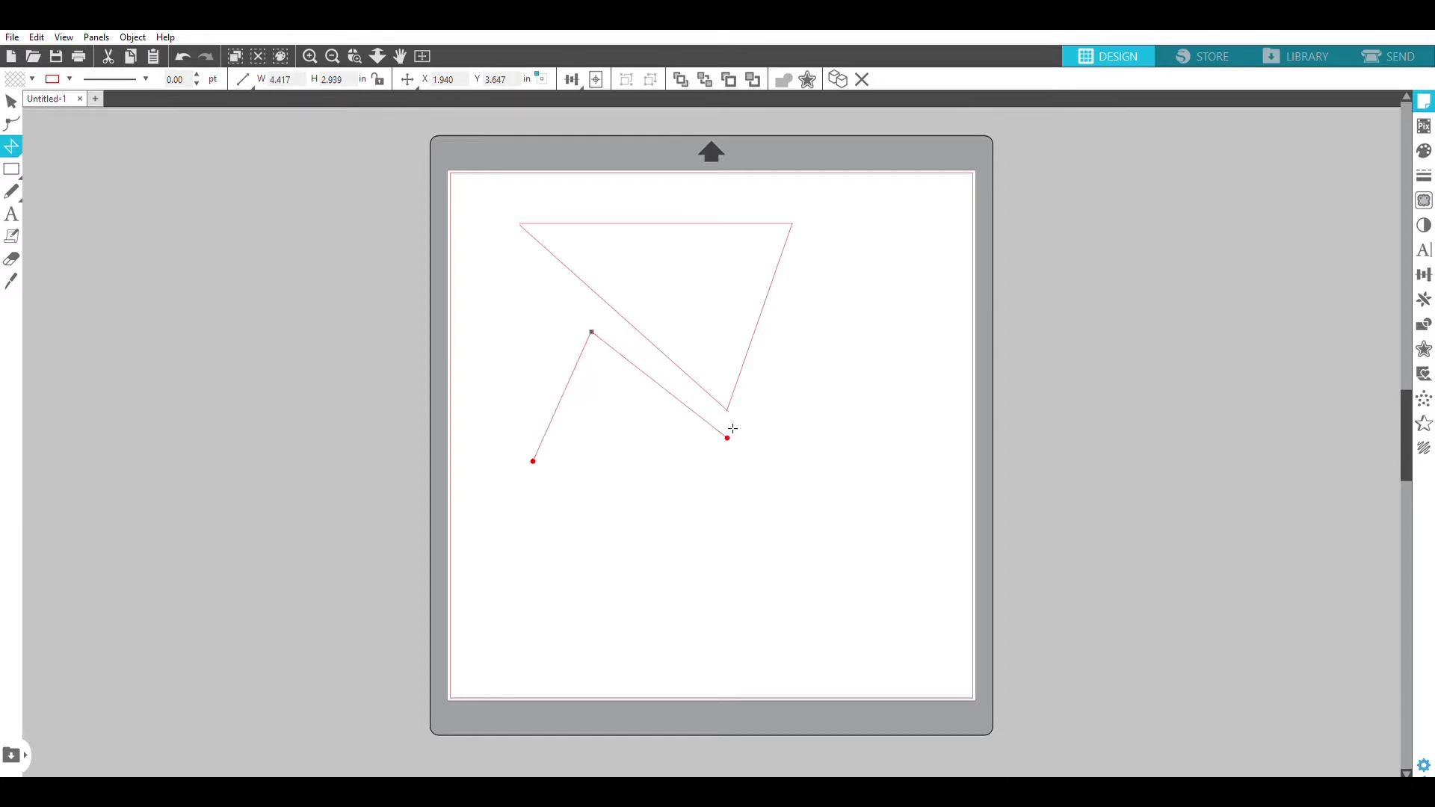
click(606, 571)
click(536, 455)
Draw a closed, roughly round curve shape about 6.3 by 5.8 in overlapping the triangle and the polygon.
click(80, 141)
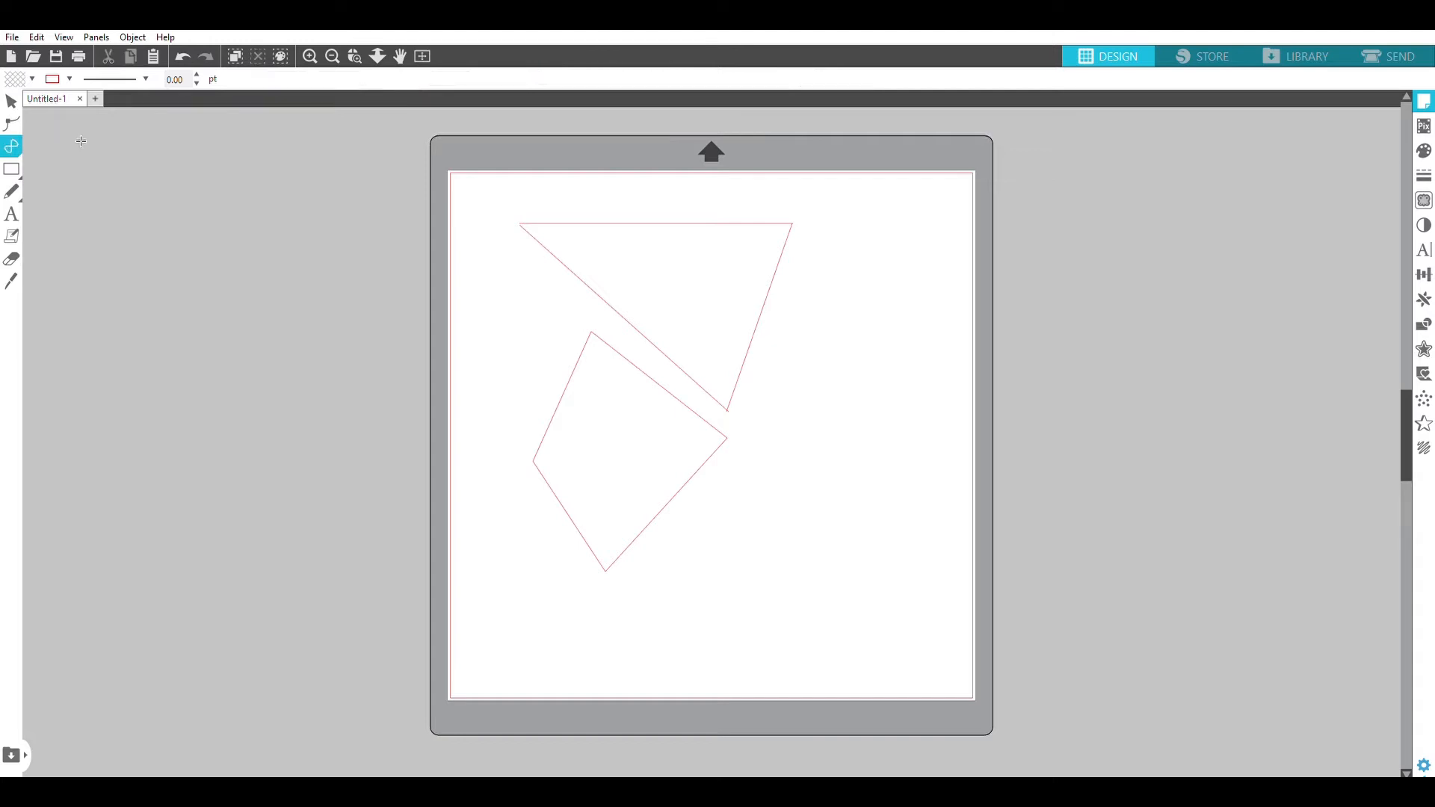
click(709, 269)
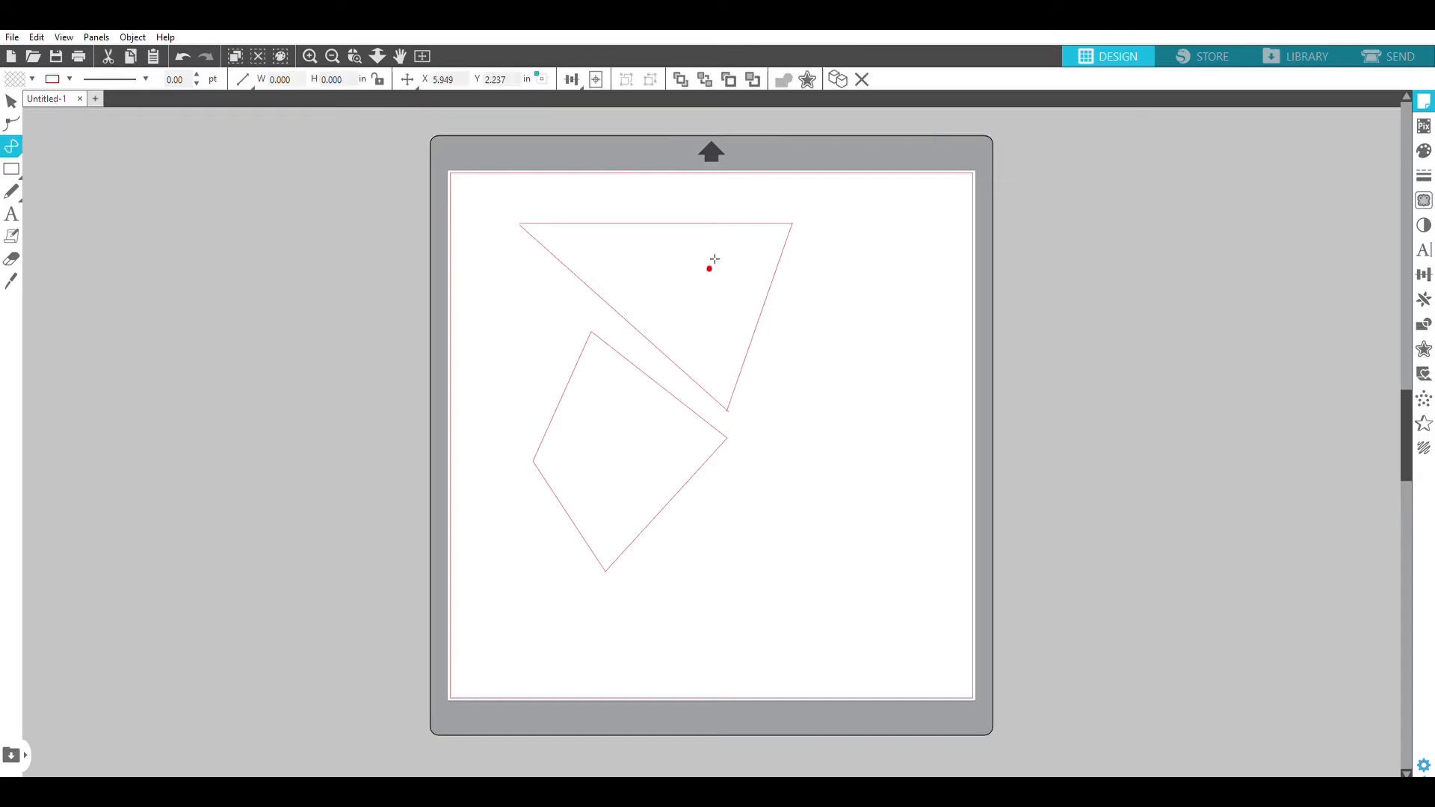
click(847, 265)
click(911, 386)
click(777, 505)
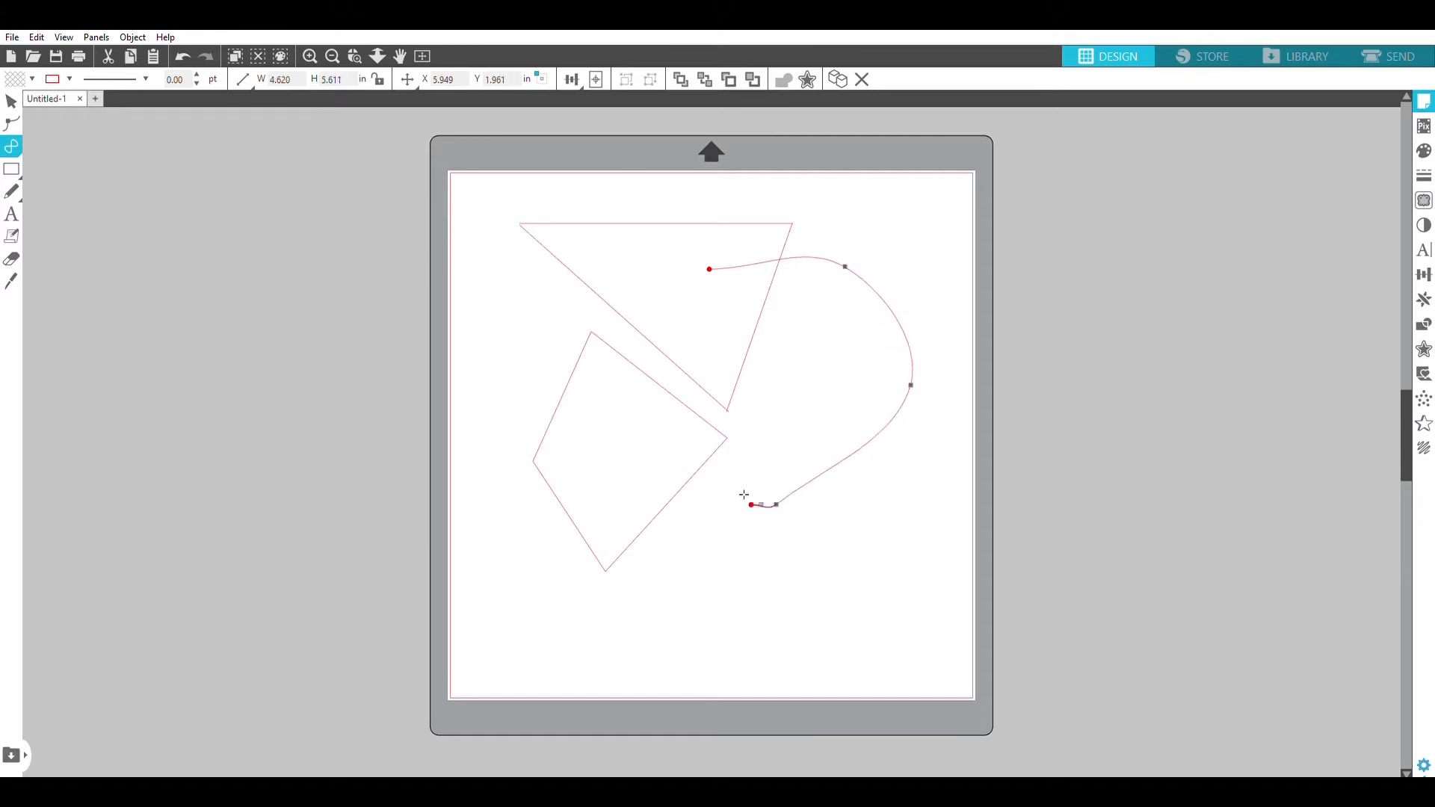
click(640, 395)
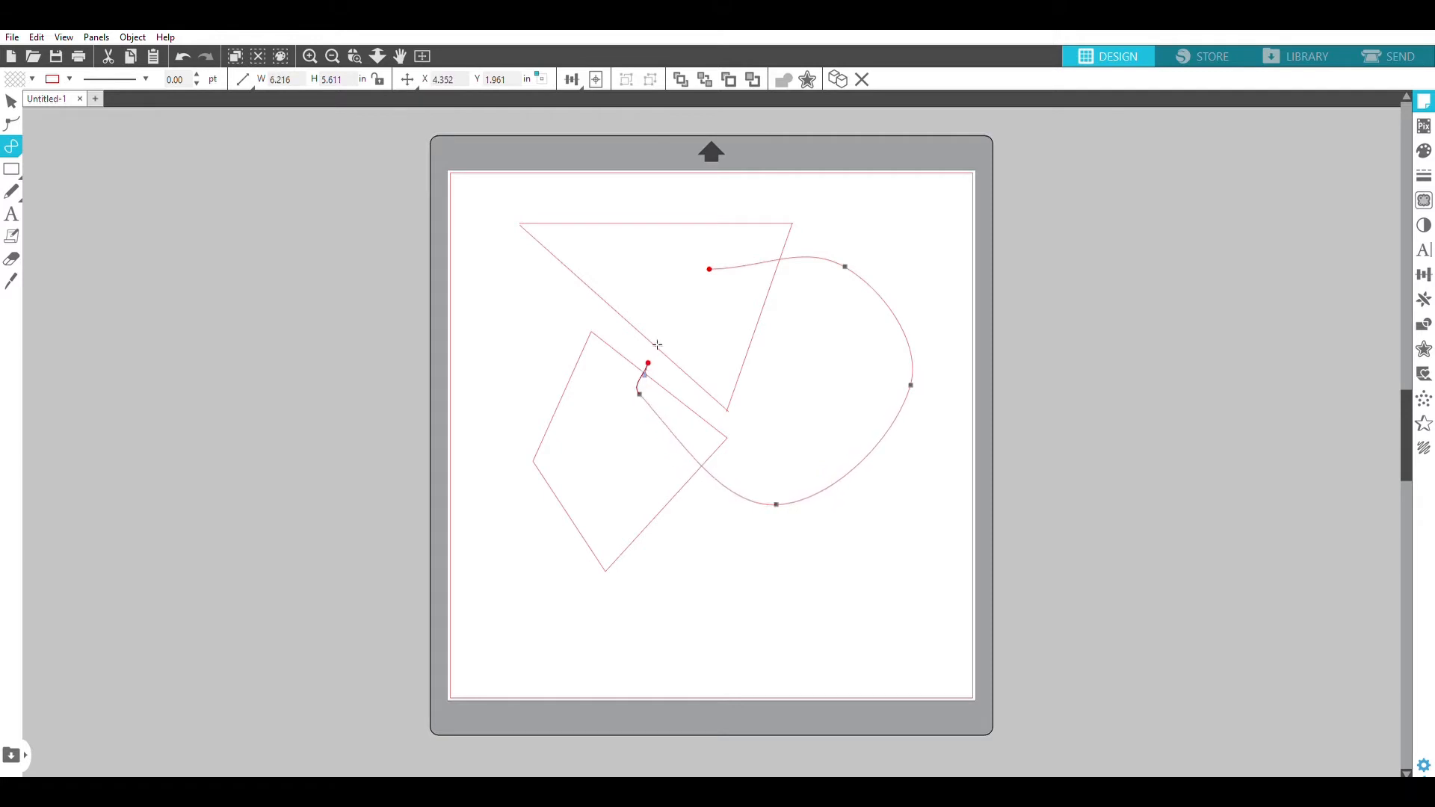
click(710, 268)
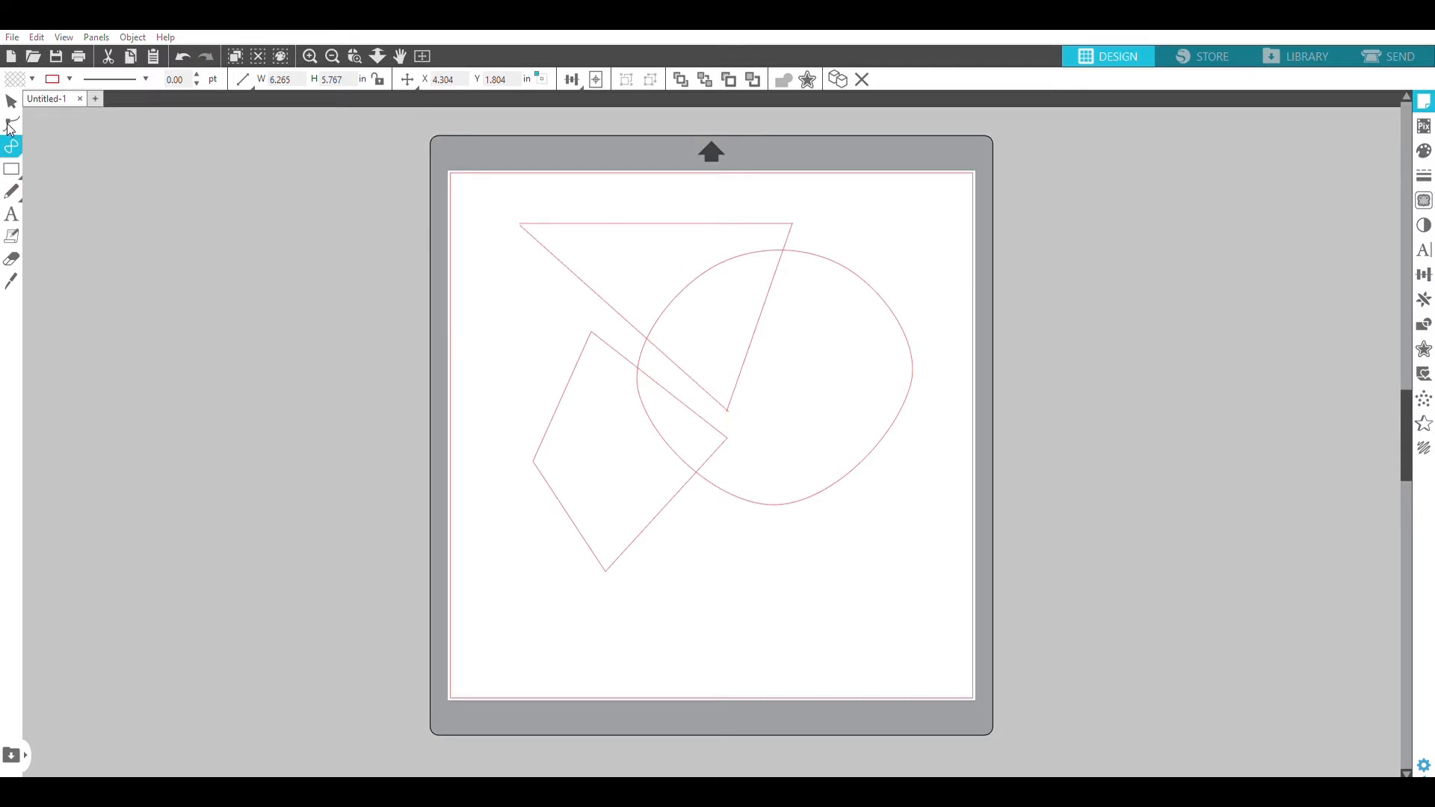
Draw an arc with a radius of about 7 in and a sweep of about 66° around the polygon.
click(100, 135)
click(529, 292)
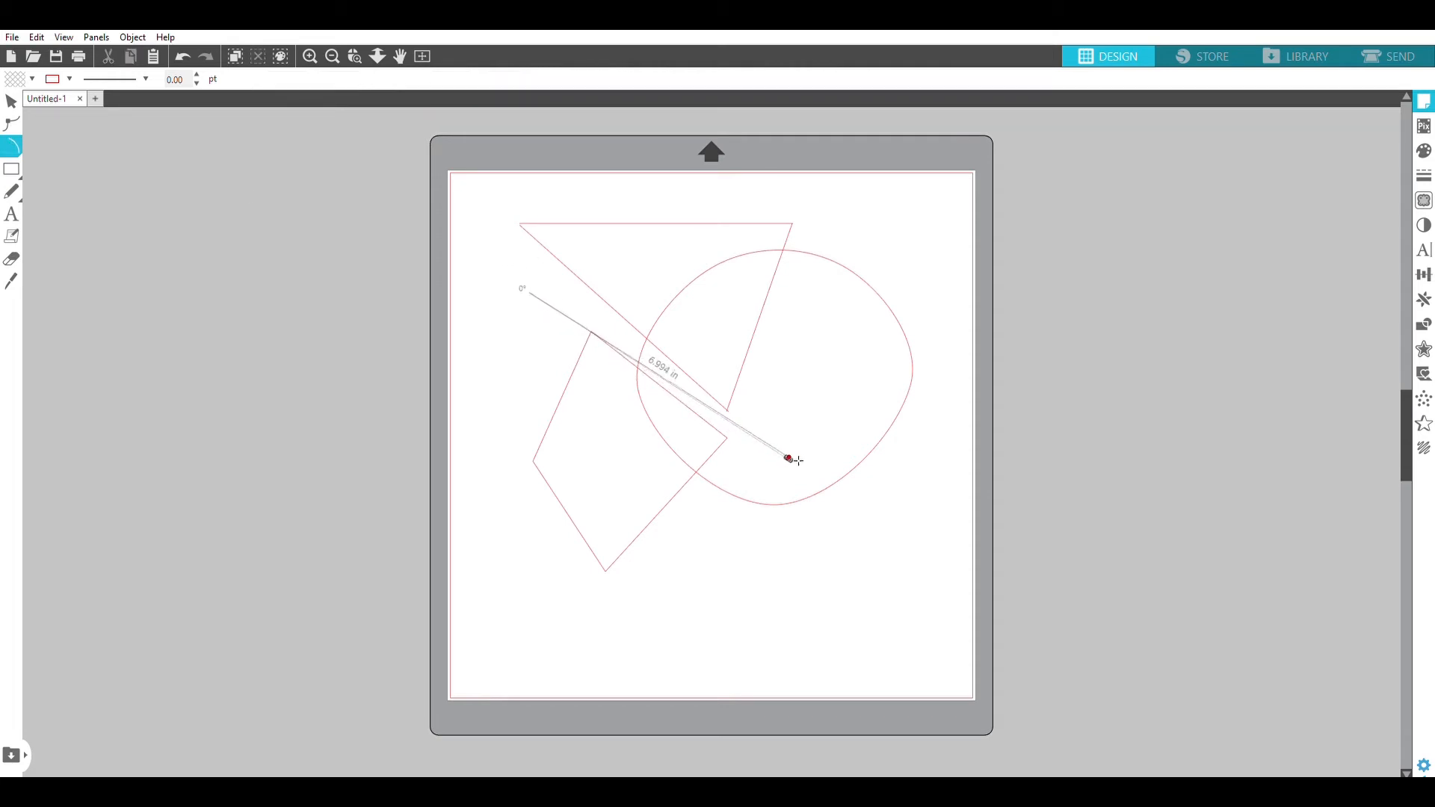
click(790, 457)
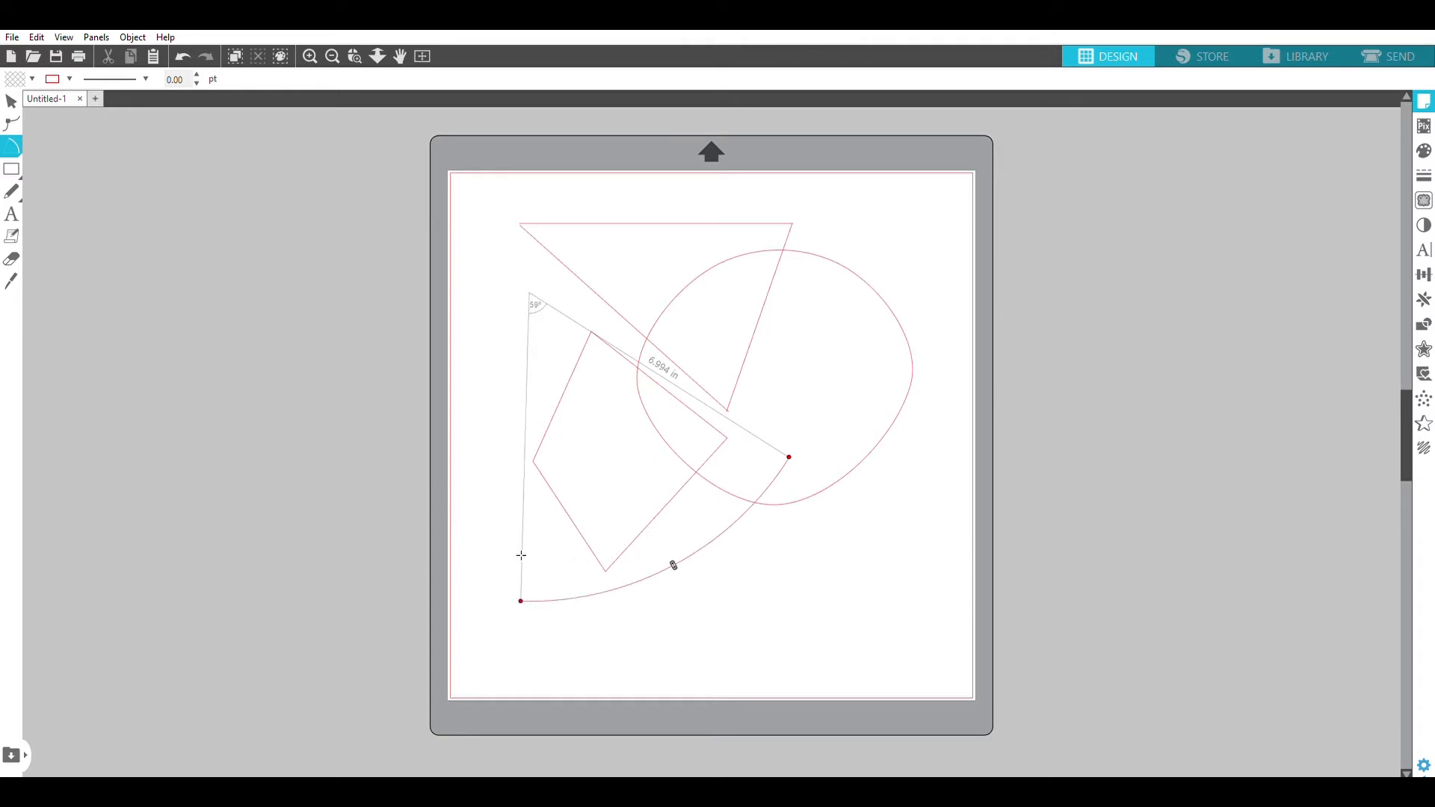
click(495, 554)
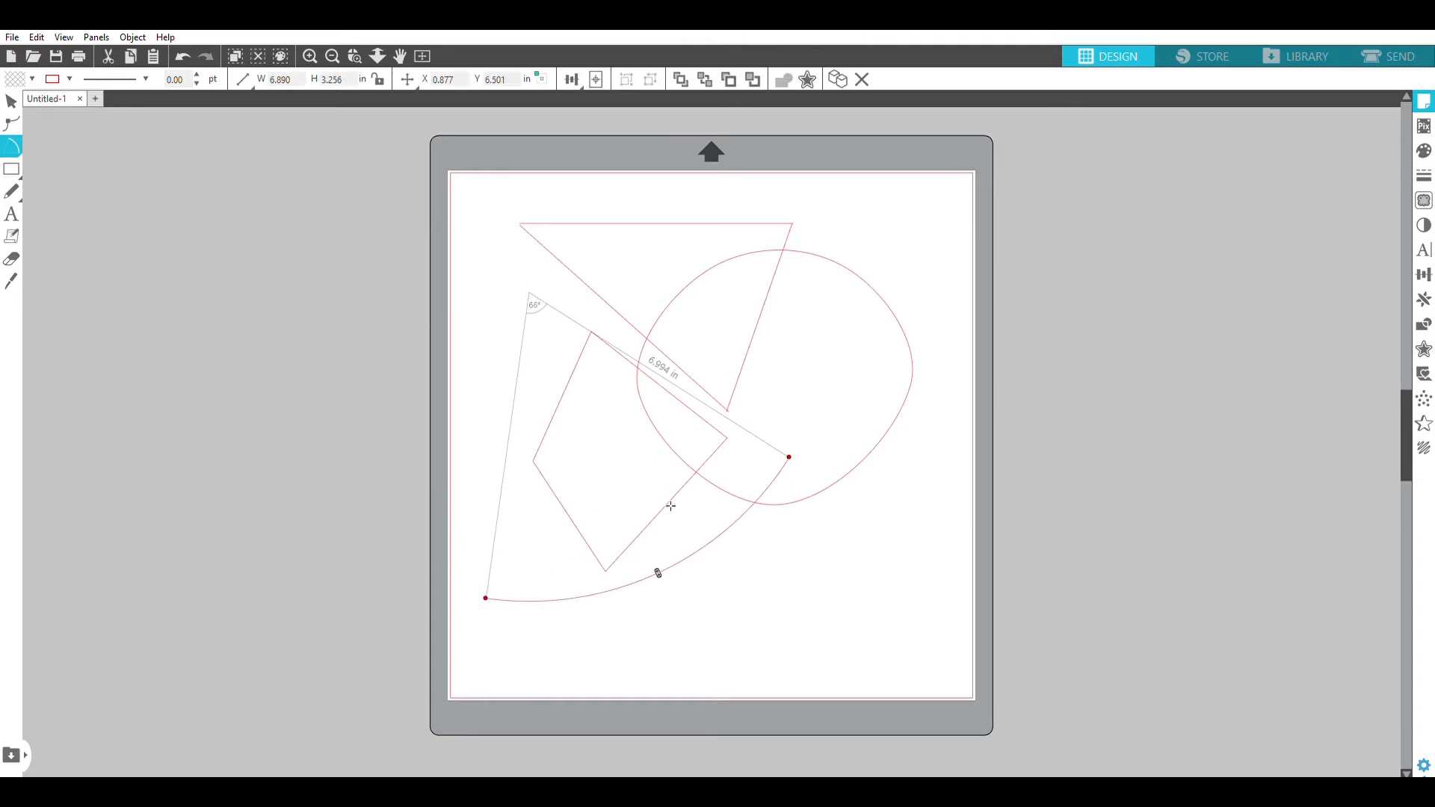
Delete all the line, polygon, curve and arc shapes from the page.
click(12, 101)
drag(484, 186, 841, 608)
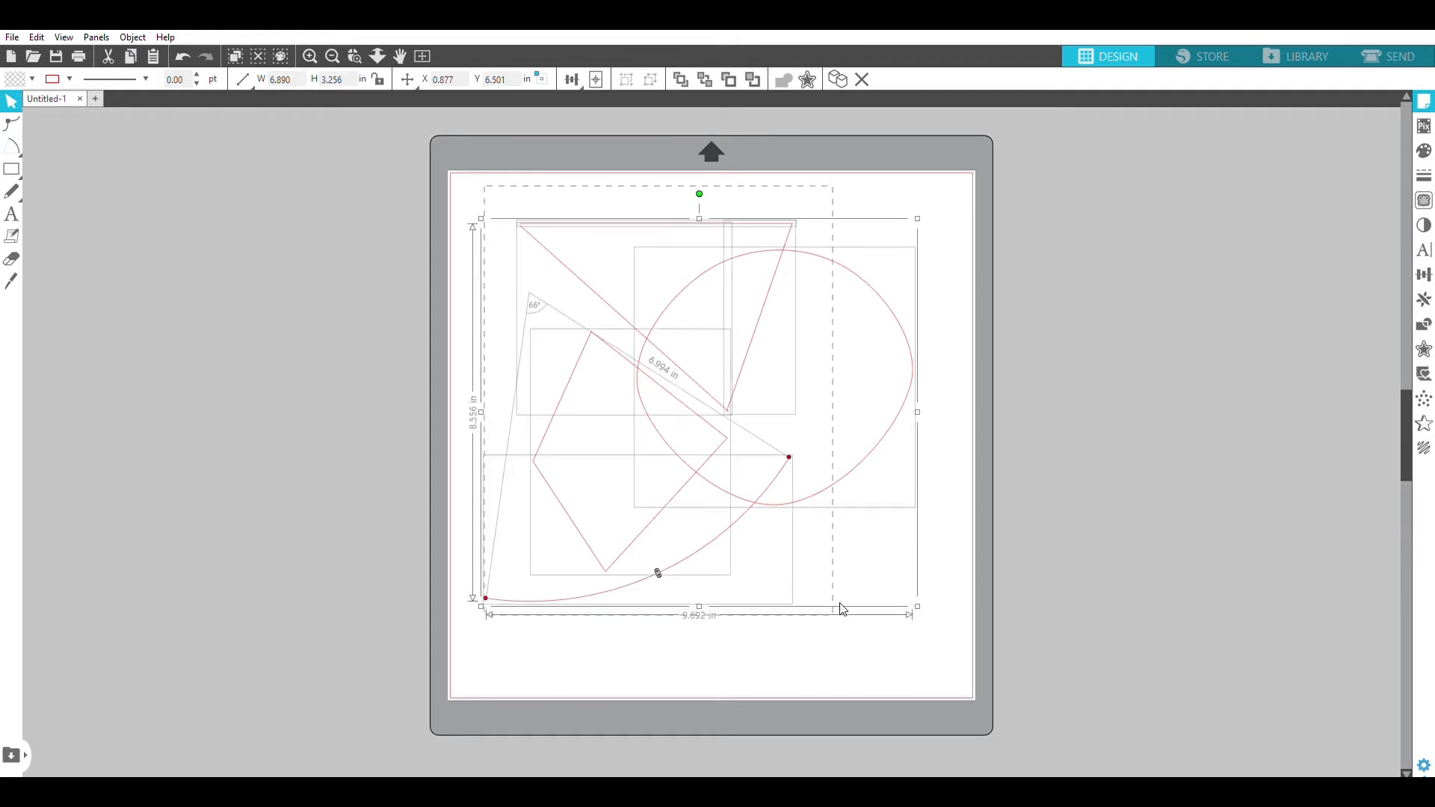
key(Delete)
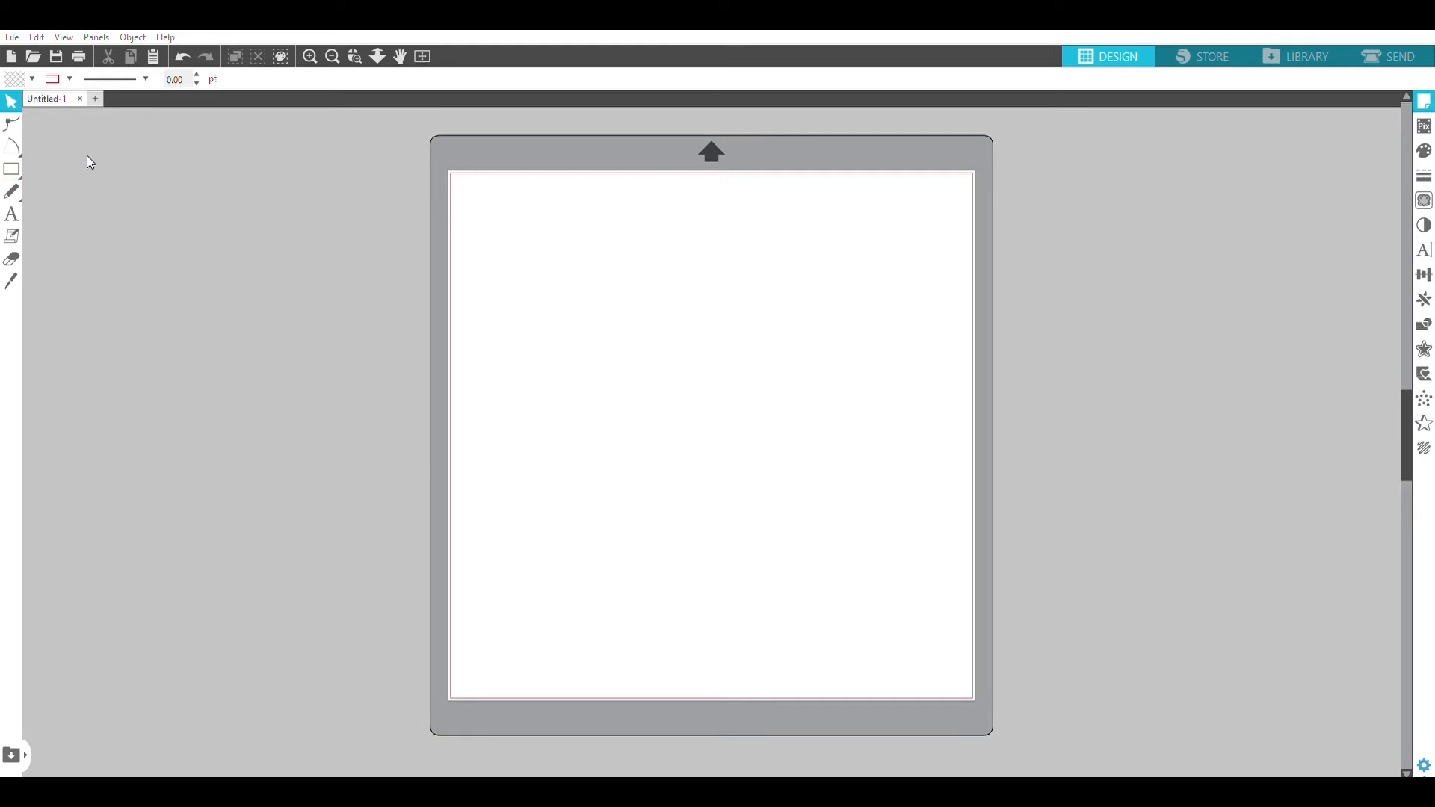
Draw three rectangles: one about 6.6 by 3 in, a square of about 3 in, and an upright one about 1.6 by 5.1 in.
key(r)
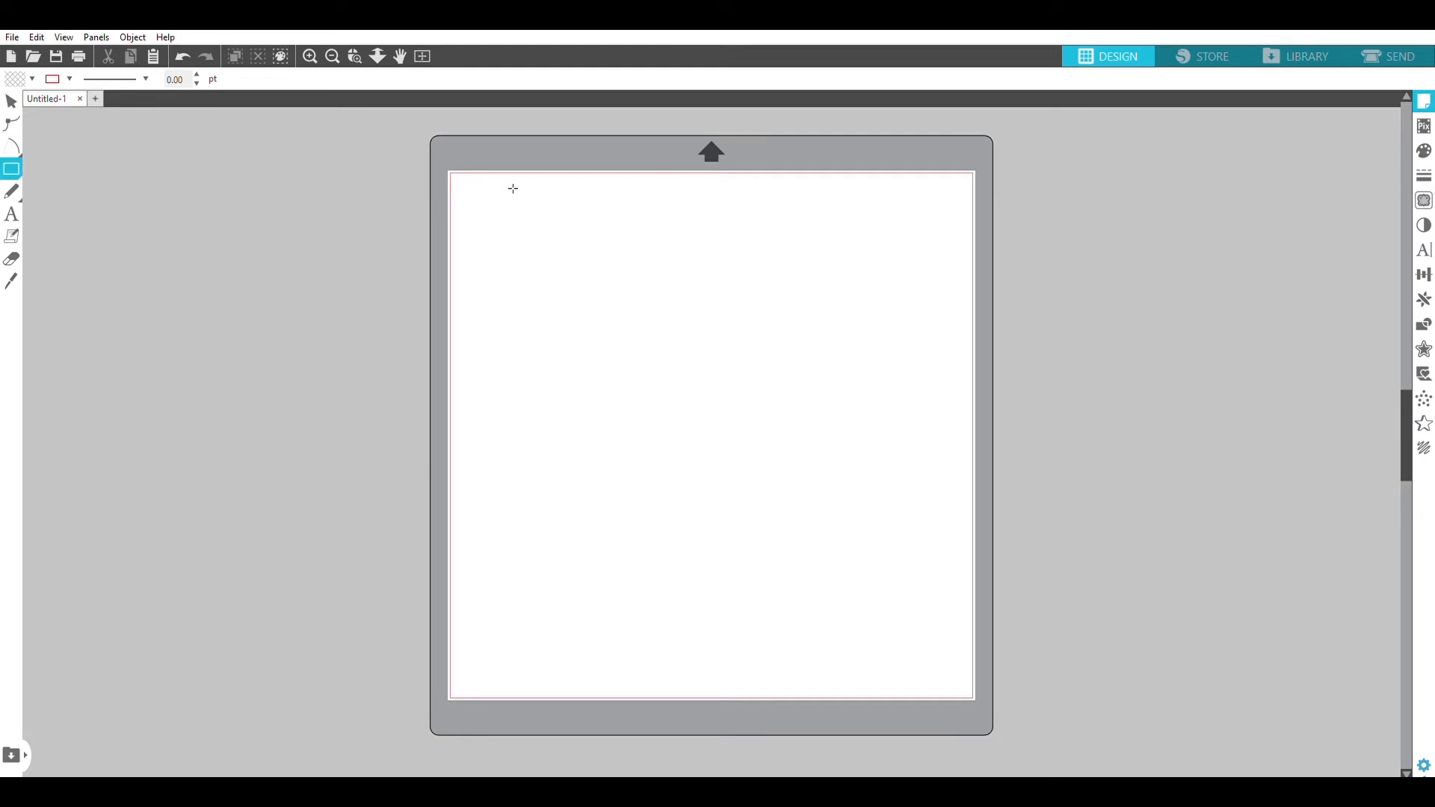
drag(489, 215, 784, 338)
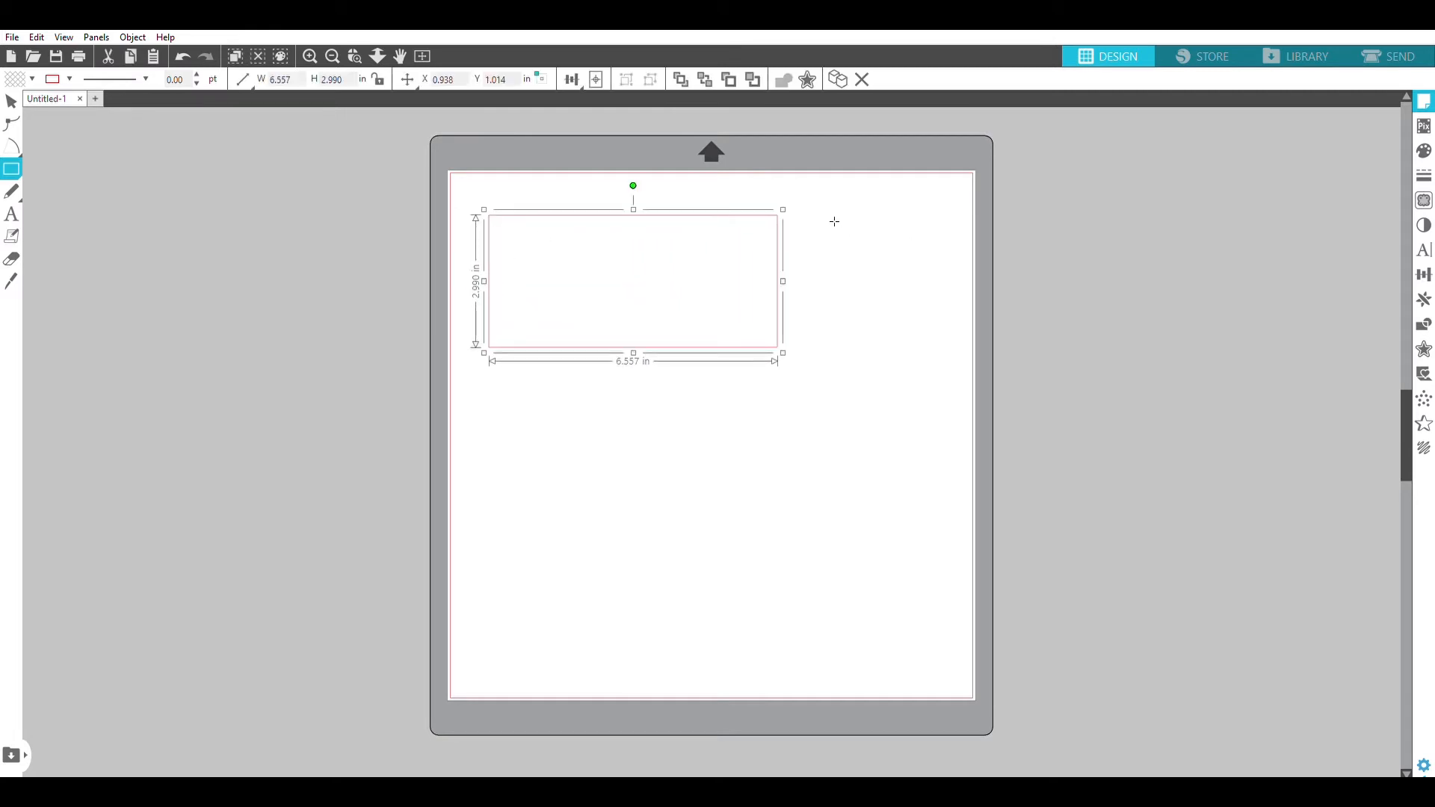
drag(827, 228, 963, 355)
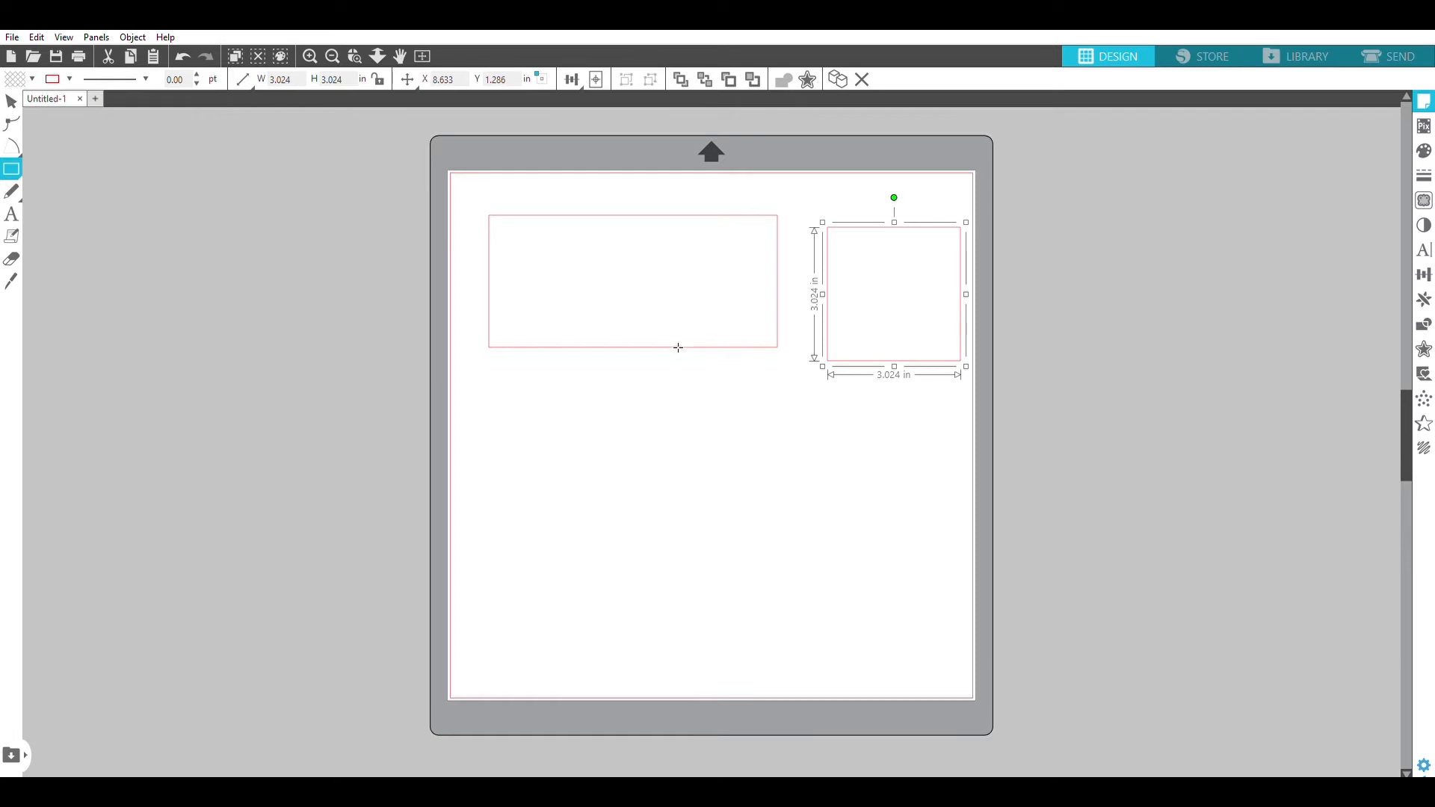
mouse_move(644, 284)
mouse_down()
mouse_move(650, 419)
mouse_move(569, 513)
mouse_up()
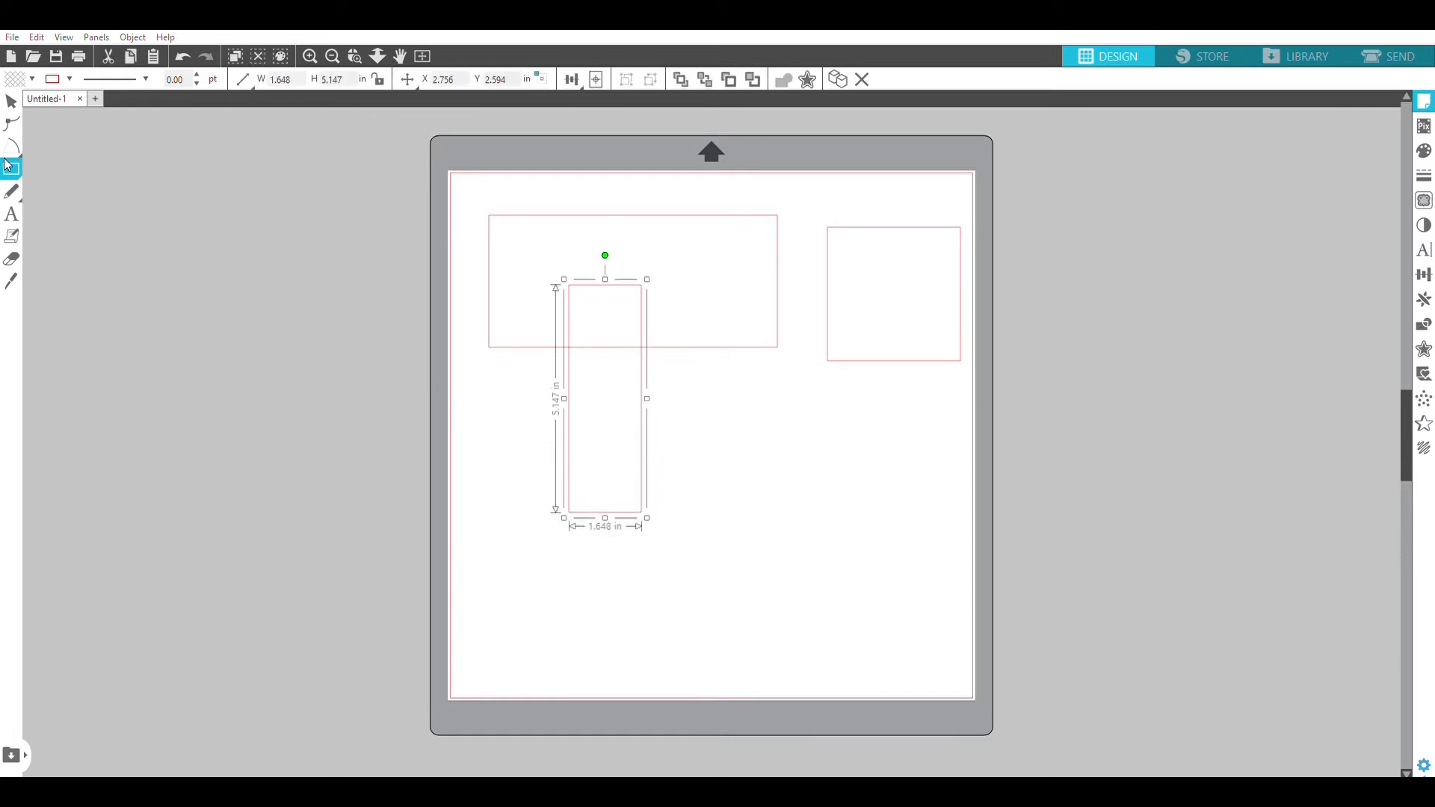
Draw three rounded rectangles below: one about 5.8 by 3 in, a square of about 3 in, and a narrow upright one about 0.7 by 4.9 in.
click(60, 158)
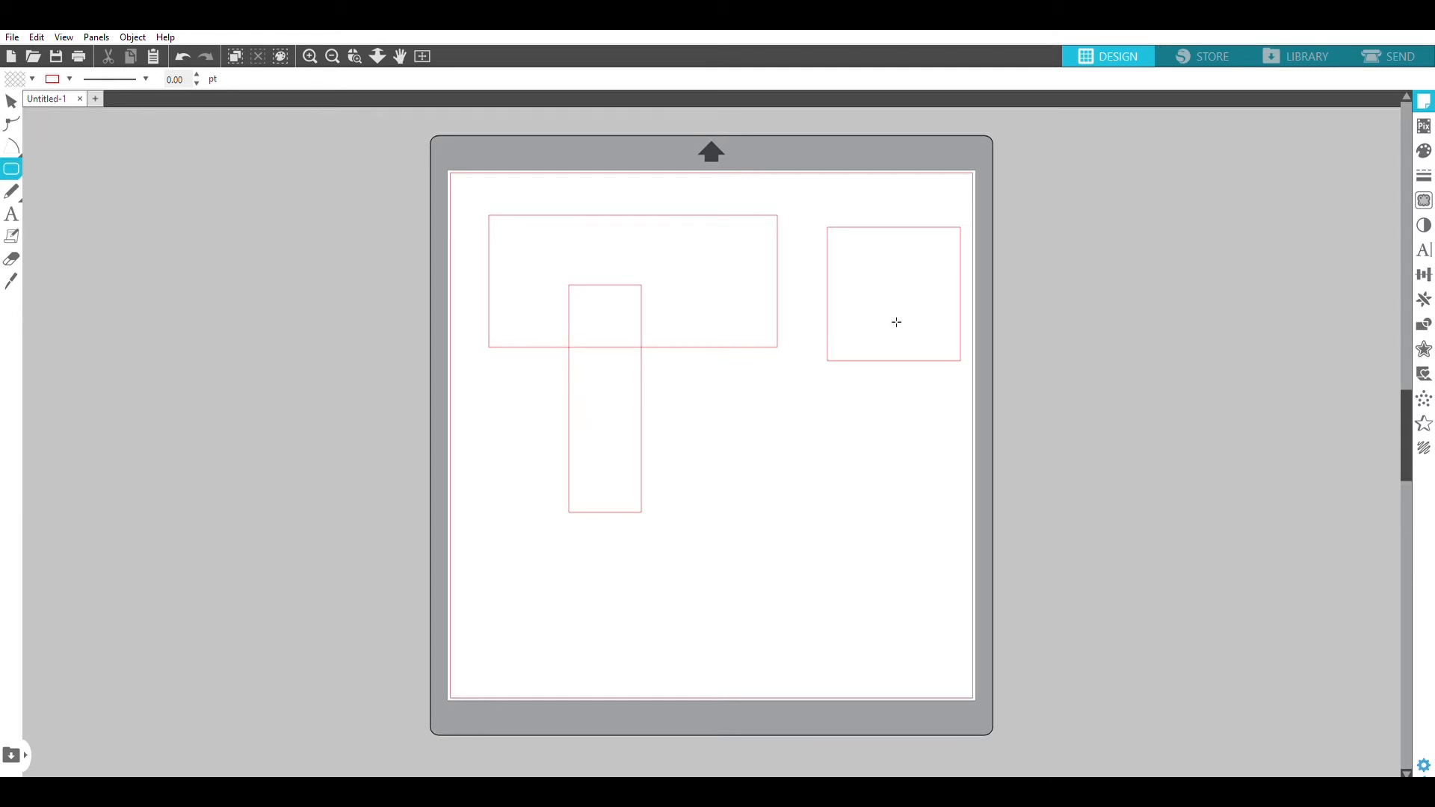
drag(523, 402, 781, 526)
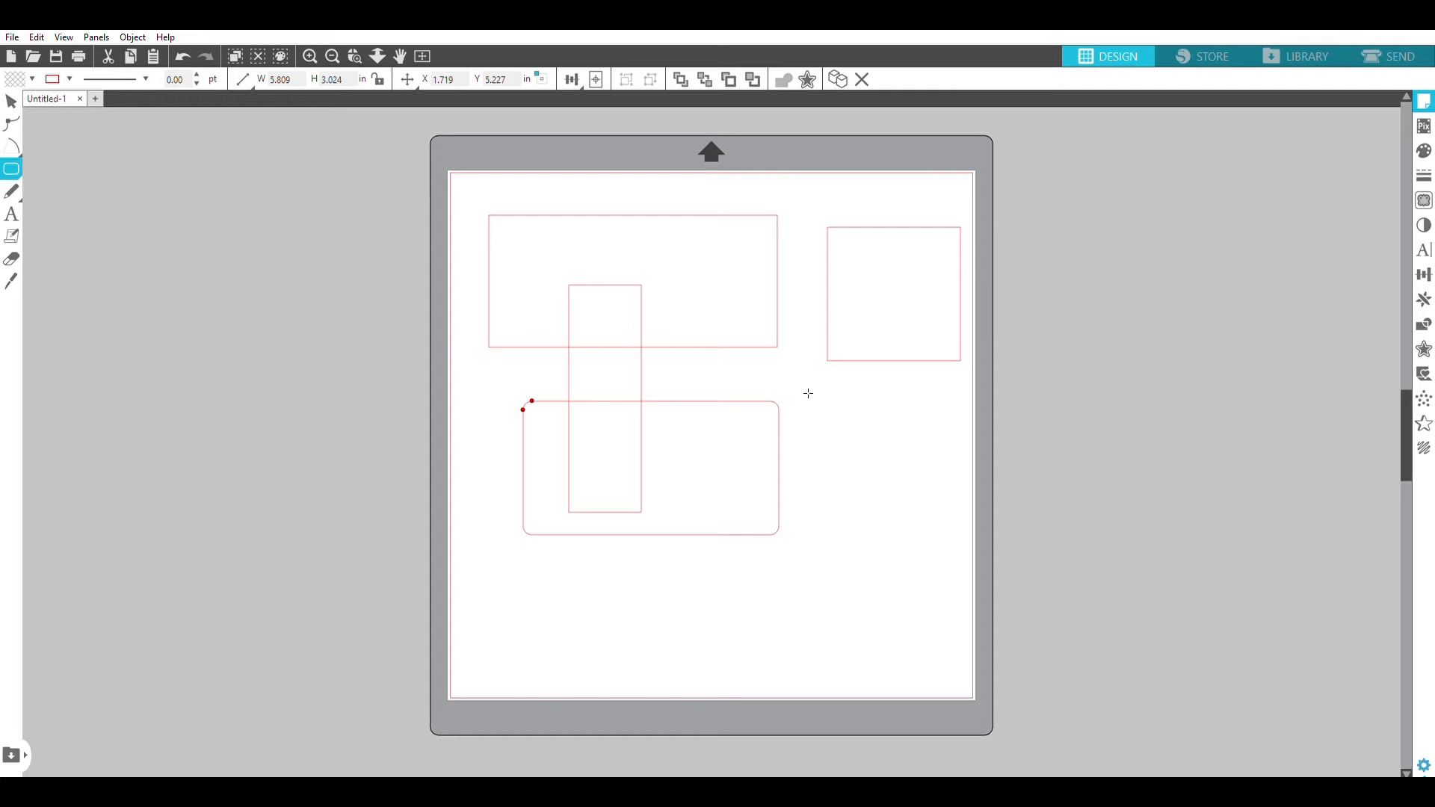
click(808, 395)
drag(806, 394, 928, 542)
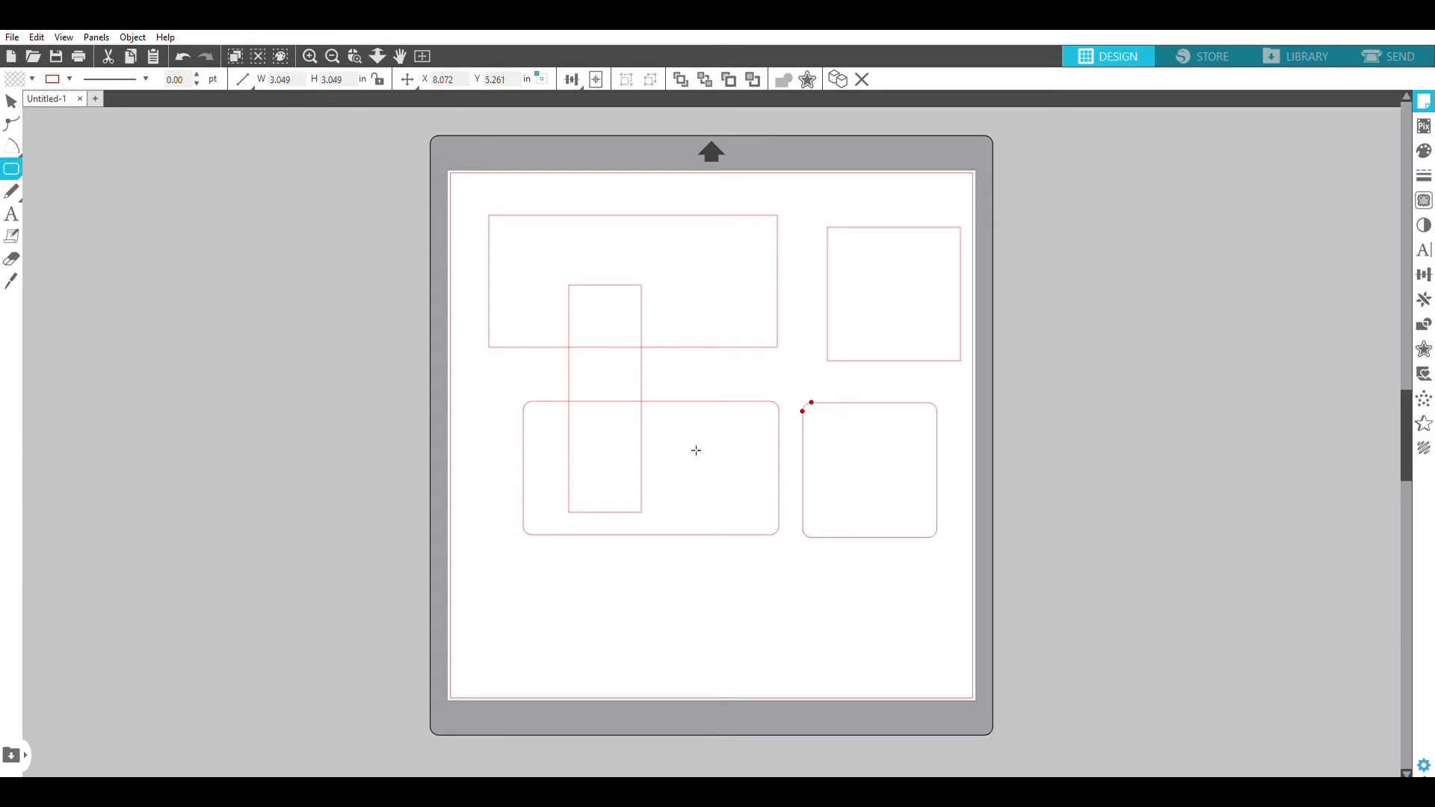
drag(683, 459, 658, 677)
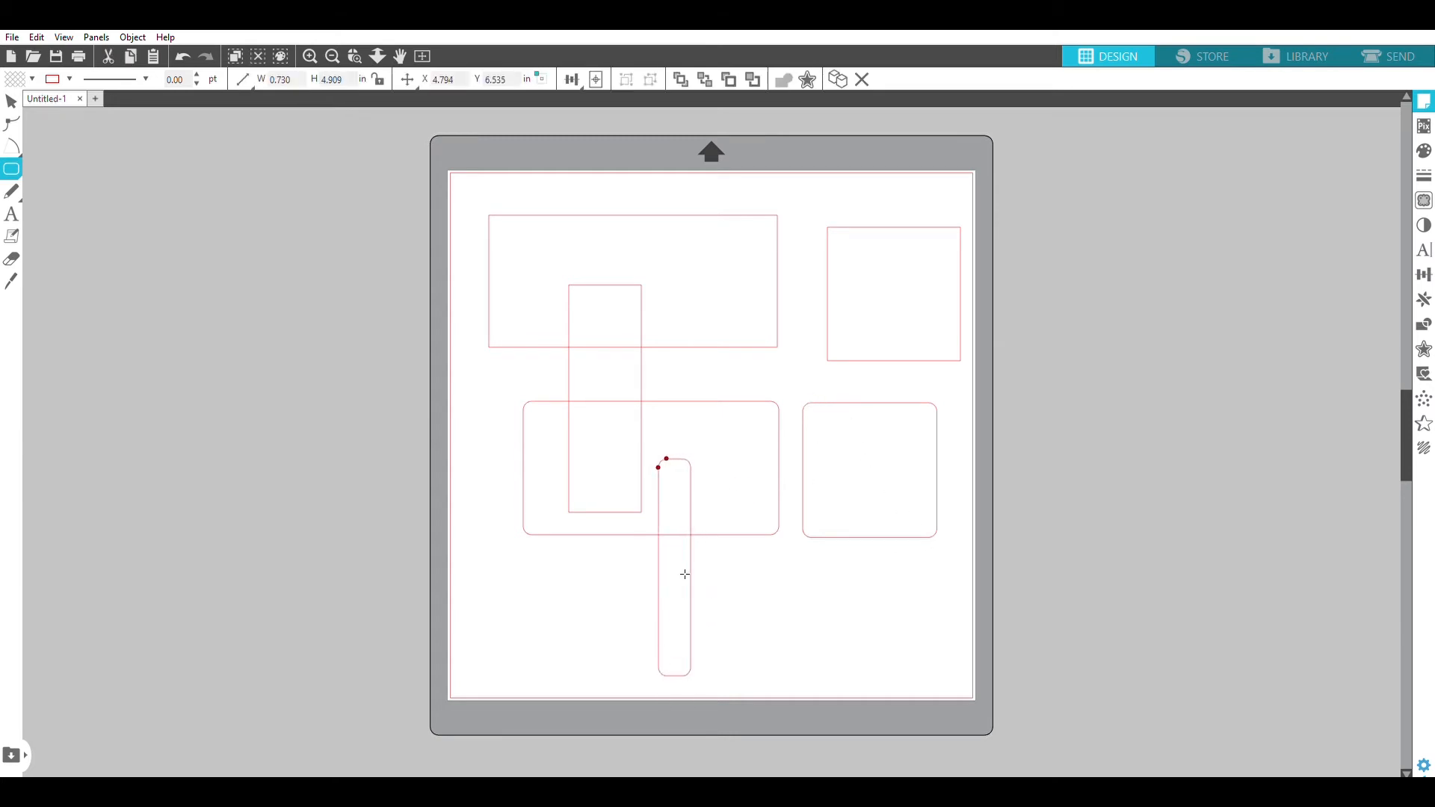
drag(670, 447, 677, 447)
Delete all the rectangles and rounded rectangles from the page.
click(11, 101)
drag(476, 197, 913, 638)
key(Delete)
Draw a closed freehand shape about 6.8 by 6.8 in and a smooth freehand loop about 9.7 by 6.9 in overlapping it.
click(15, 190)
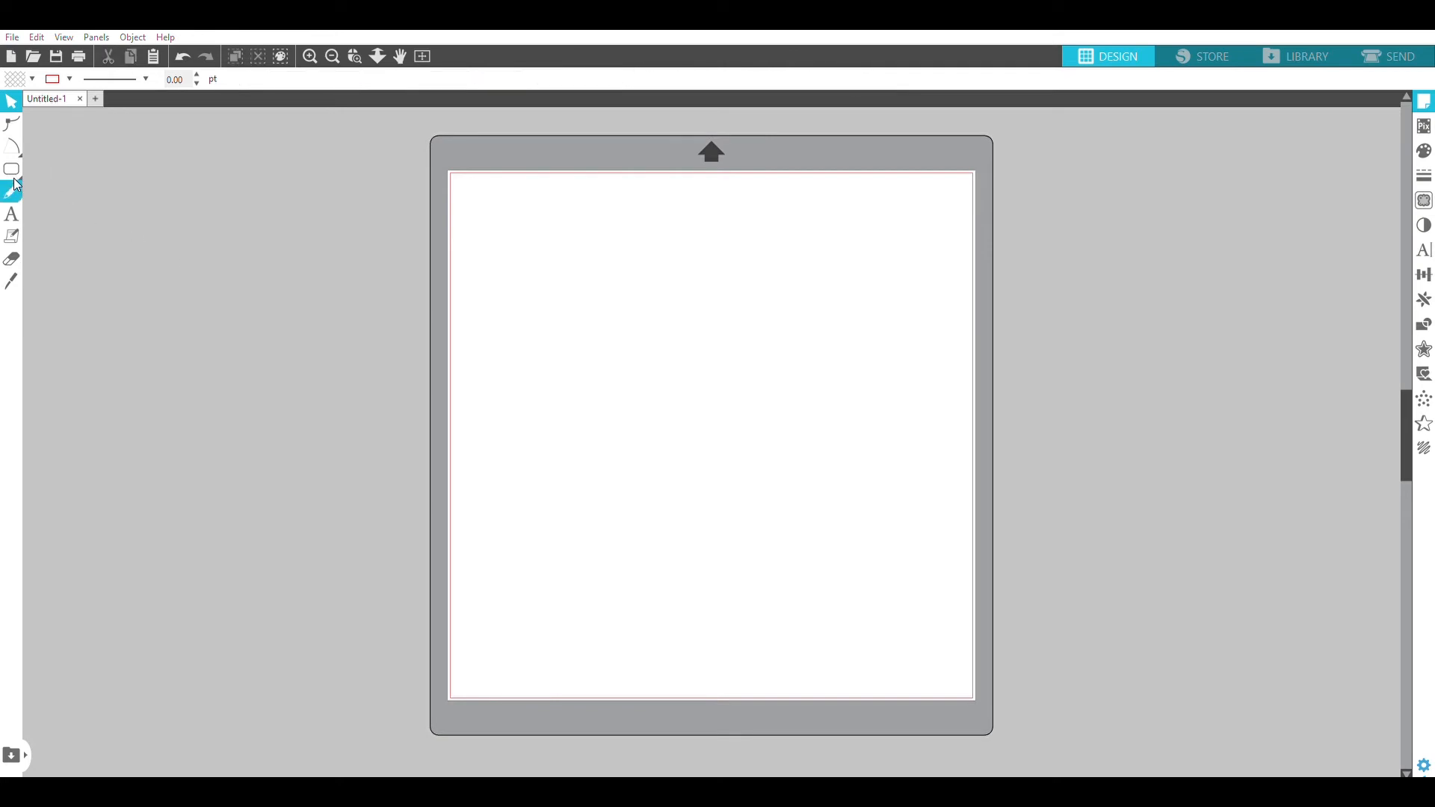
click(12, 187)
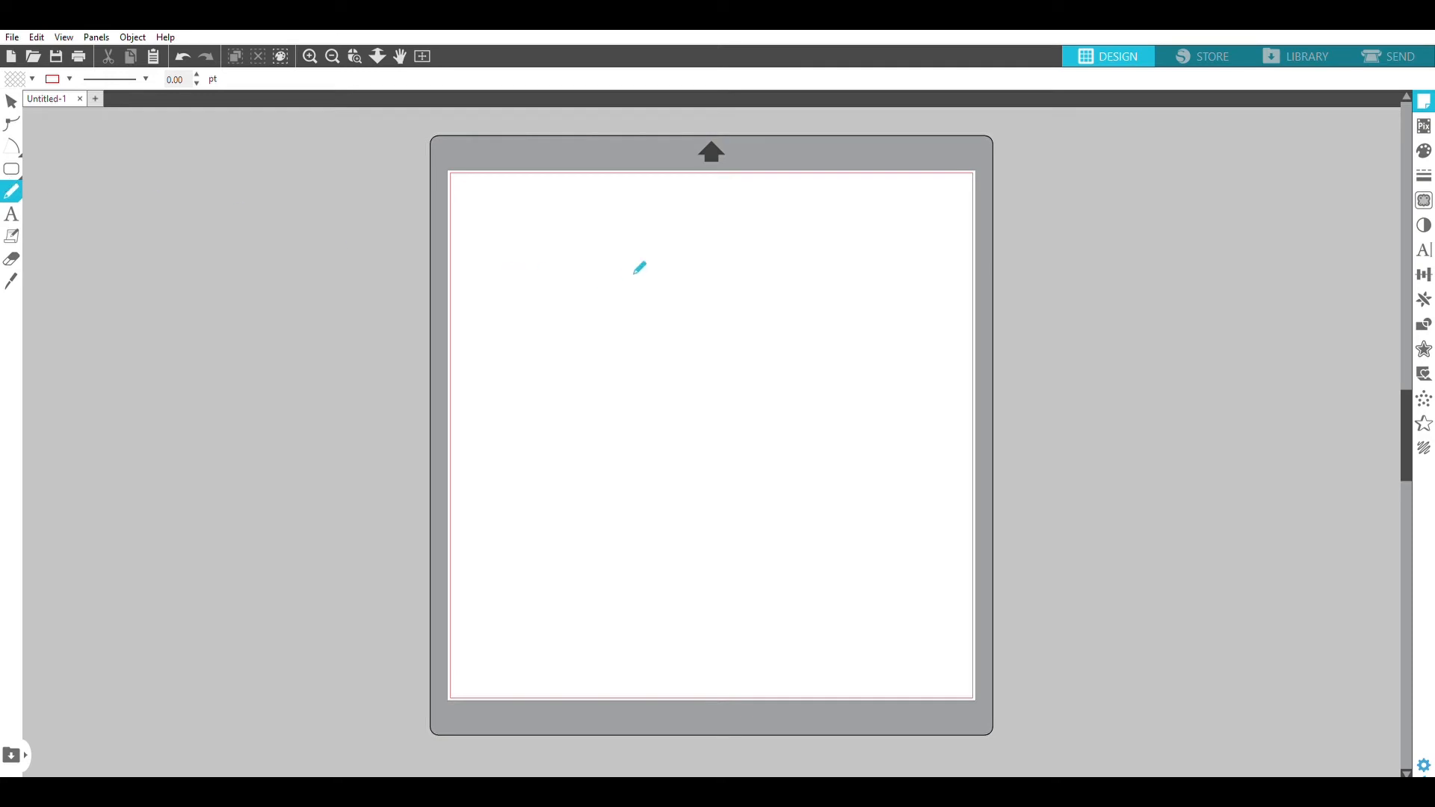
mouse_move(579, 267)
mouse_down()
mouse_move(666, 241)
mouse_move(751, 267)
mouse_move(794, 301)
mouse_move(835, 379)
mouse_move(839, 449)
mouse_move(809, 510)
mouse_move(749, 542)
mouse_move(711, 523)
mouse_move(696, 469)
mouse_move(712, 425)
mouse_move(780, 420)
mouse_move(777, 359)
mouse_move(749, 337)
mouse_move(675, 344)
mouse_move(607, 377)
mouse_move(551, 365)
mouse_move(544, 326)
mouse_move(575, 277)
mouse_up()
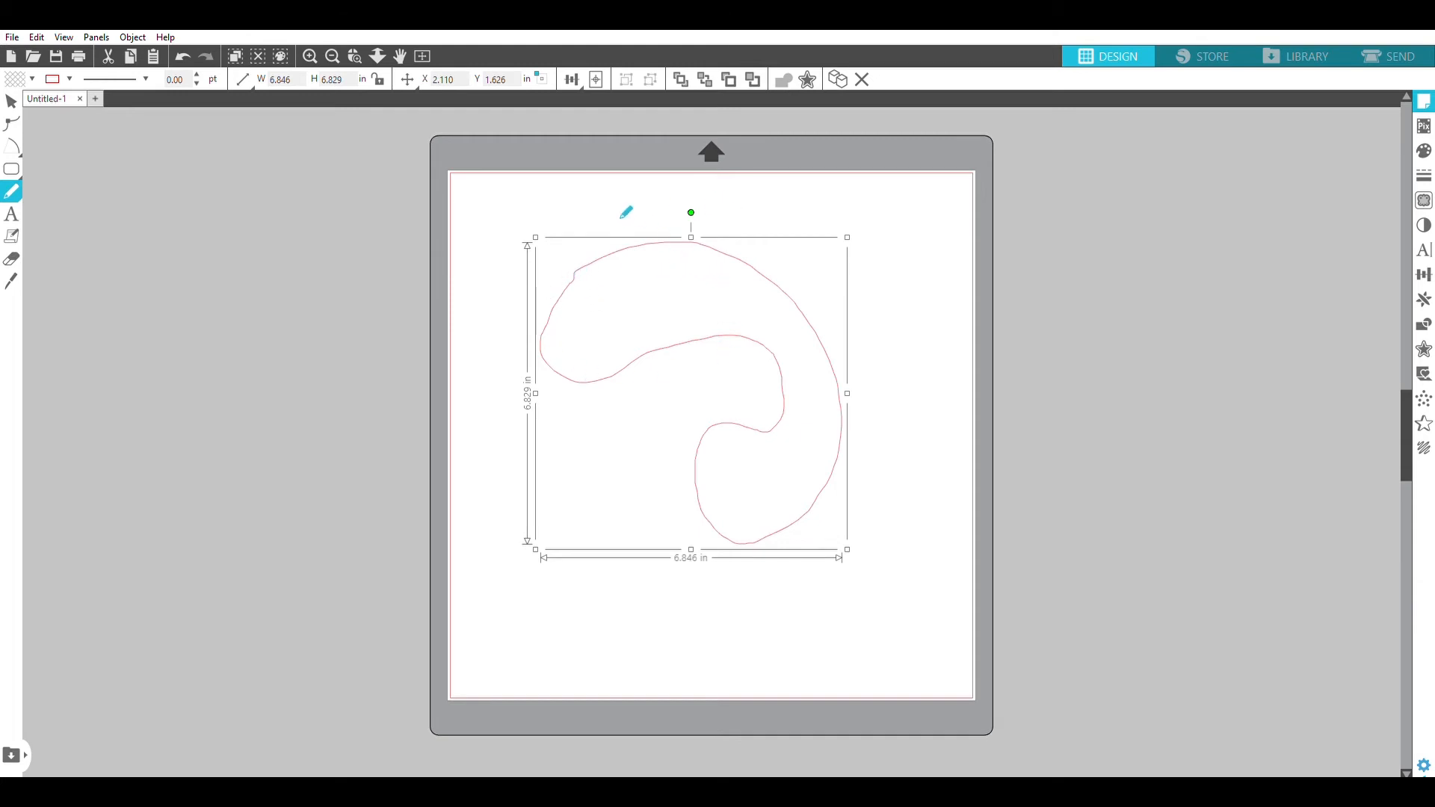
click(52, 181)
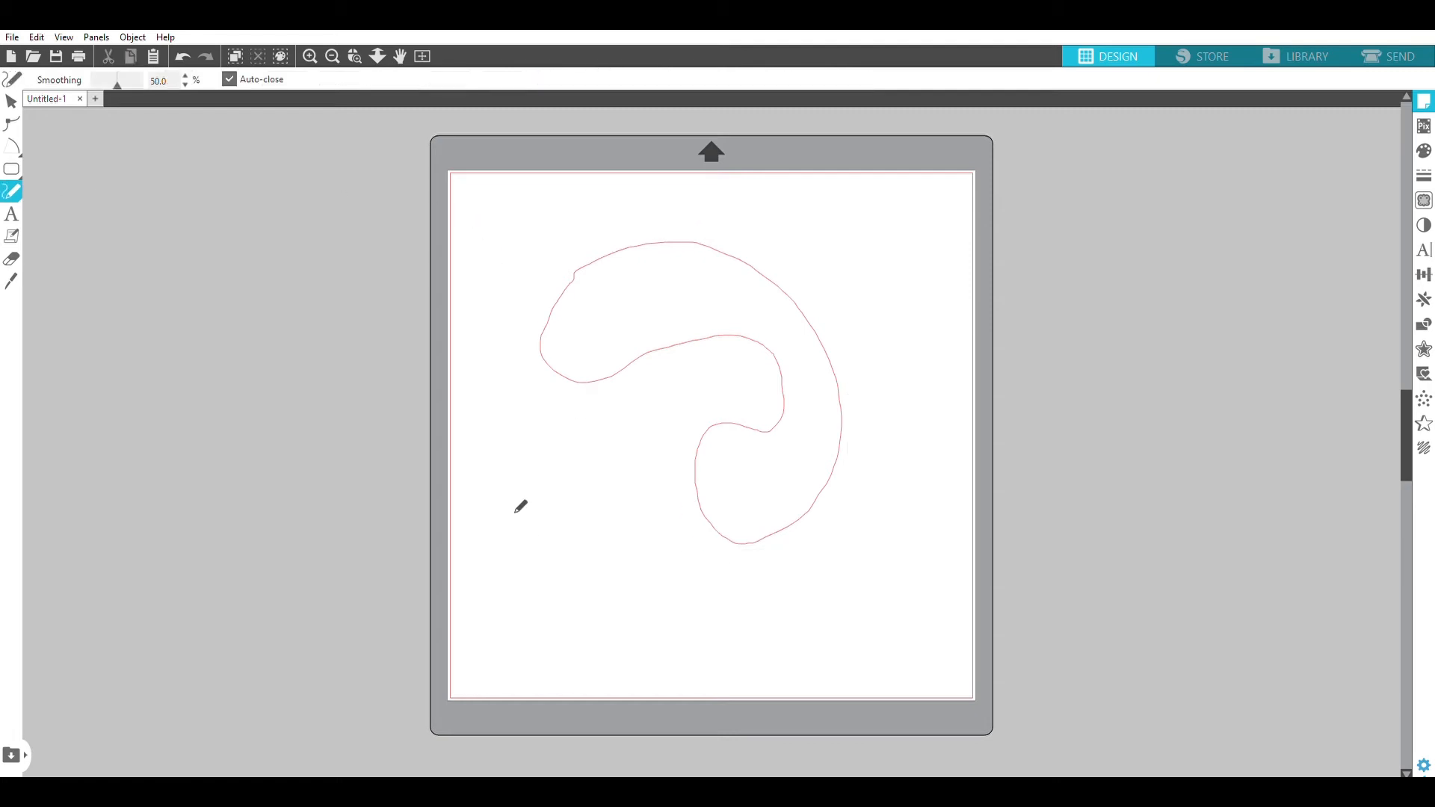
mouse_move(516, 513)
mouse_down()
mouse_move(607, 587)
mouse_move(785, 605)
mouse_move(881, 577)
mouse_move(923, 495)
mouse_move(904, 362)
mouse_move(884, 329)
mouse_move(822, 303)
mouse_move(640, 319)
mouse_move(512, 404)
mouse_move(499, 475)
mouse_move(521, 505)
mouse_up()
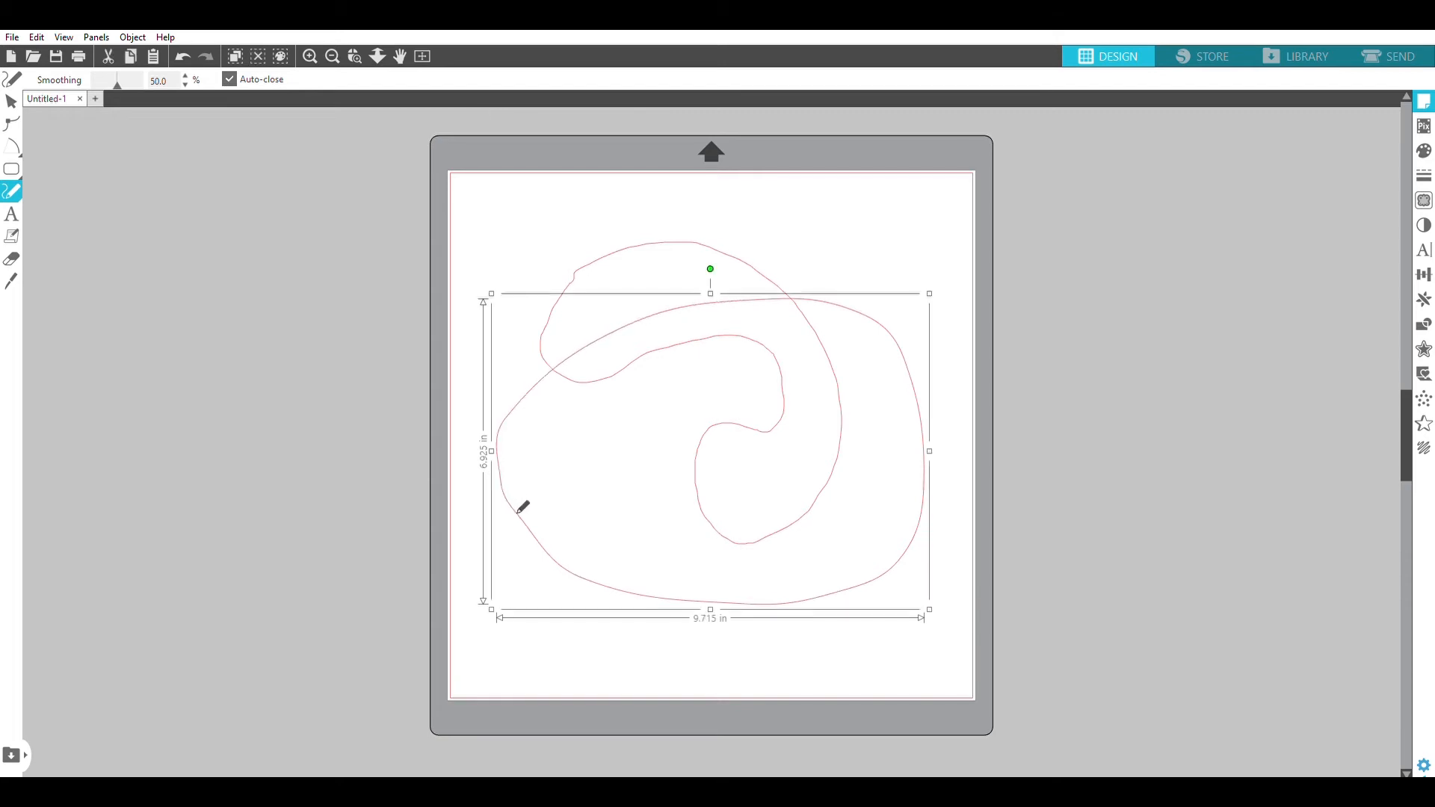
Shift the smooth loop's bottom edit point slightly left along its edge, and undo a trial upward move on its right side.
click(14, 123)
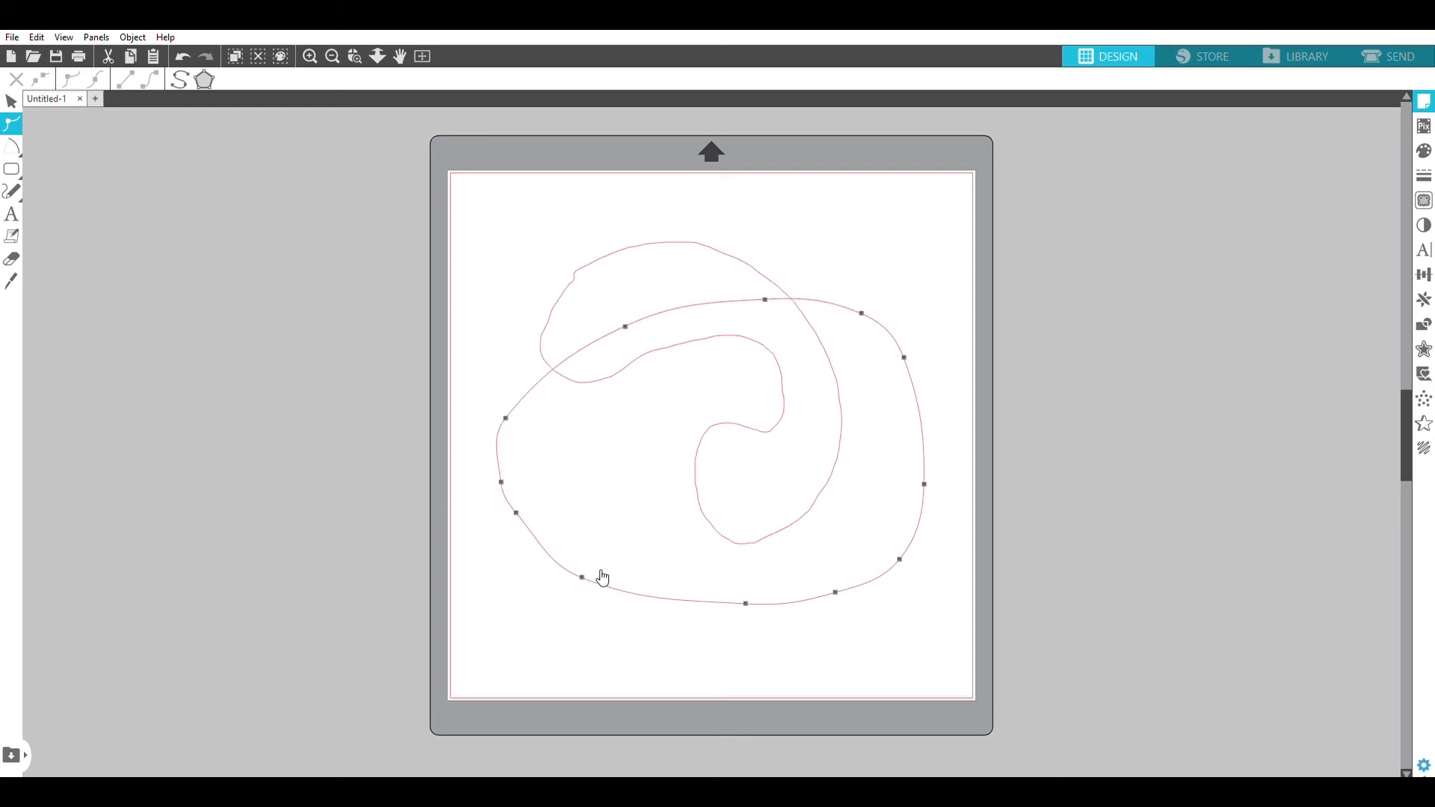
click(746, 602)
mouse_move(709, 598)
mouse_down()
mouse_move(689, 608)
mouse_move(693, 631)
mouse_move(724, 580)
mouse_move(716, 595)
mouse_up()
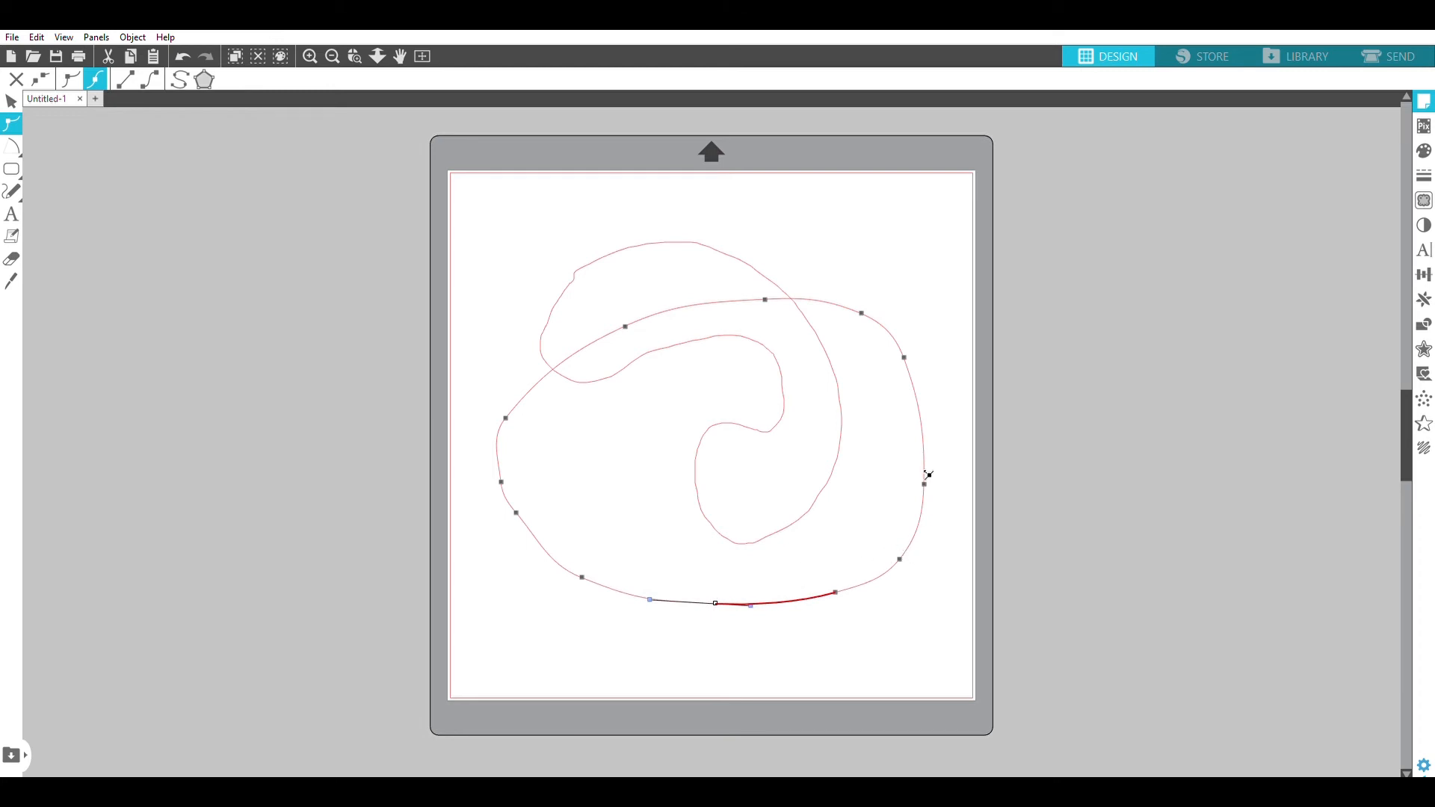
drag(928, 475, 944, 342)
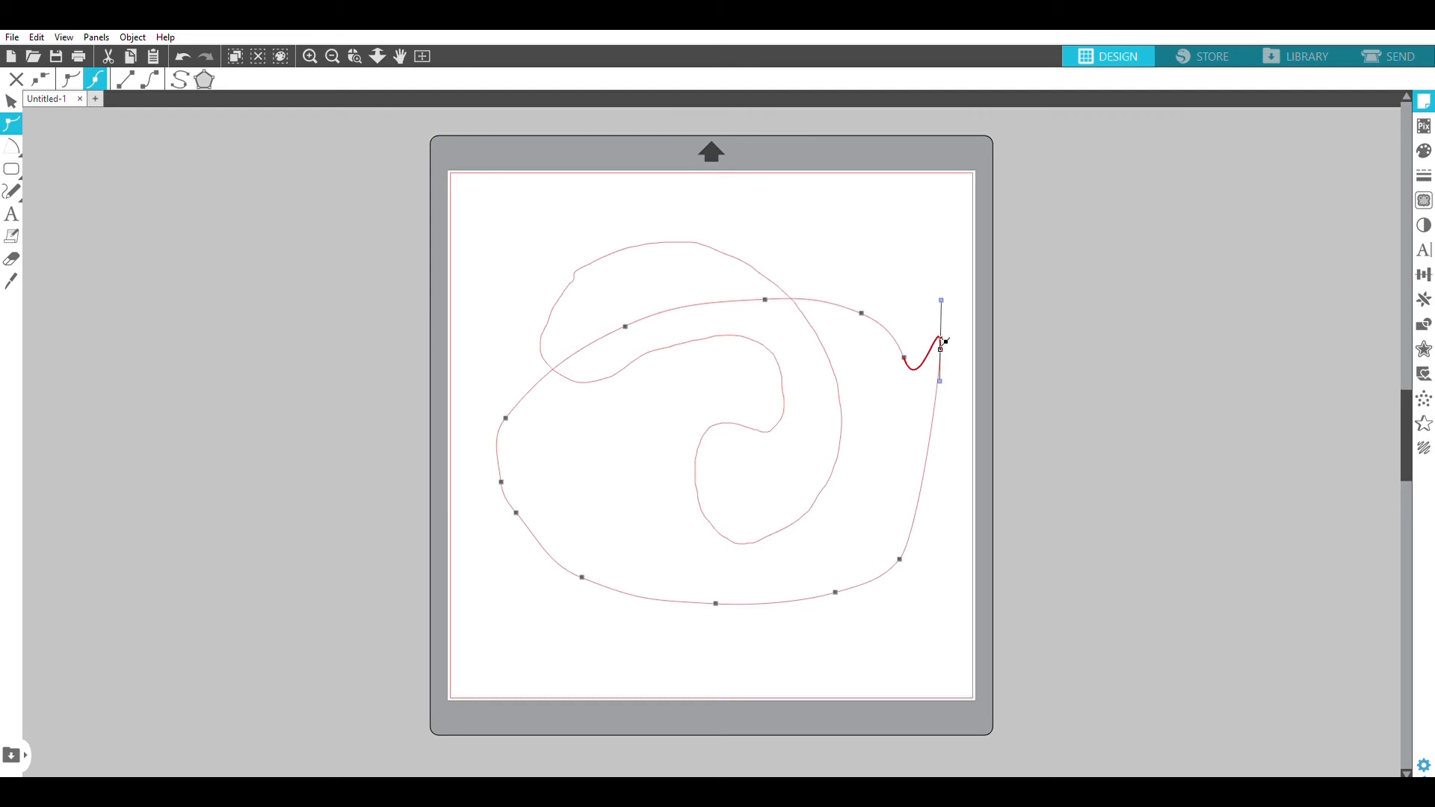
key(ctrl+z)
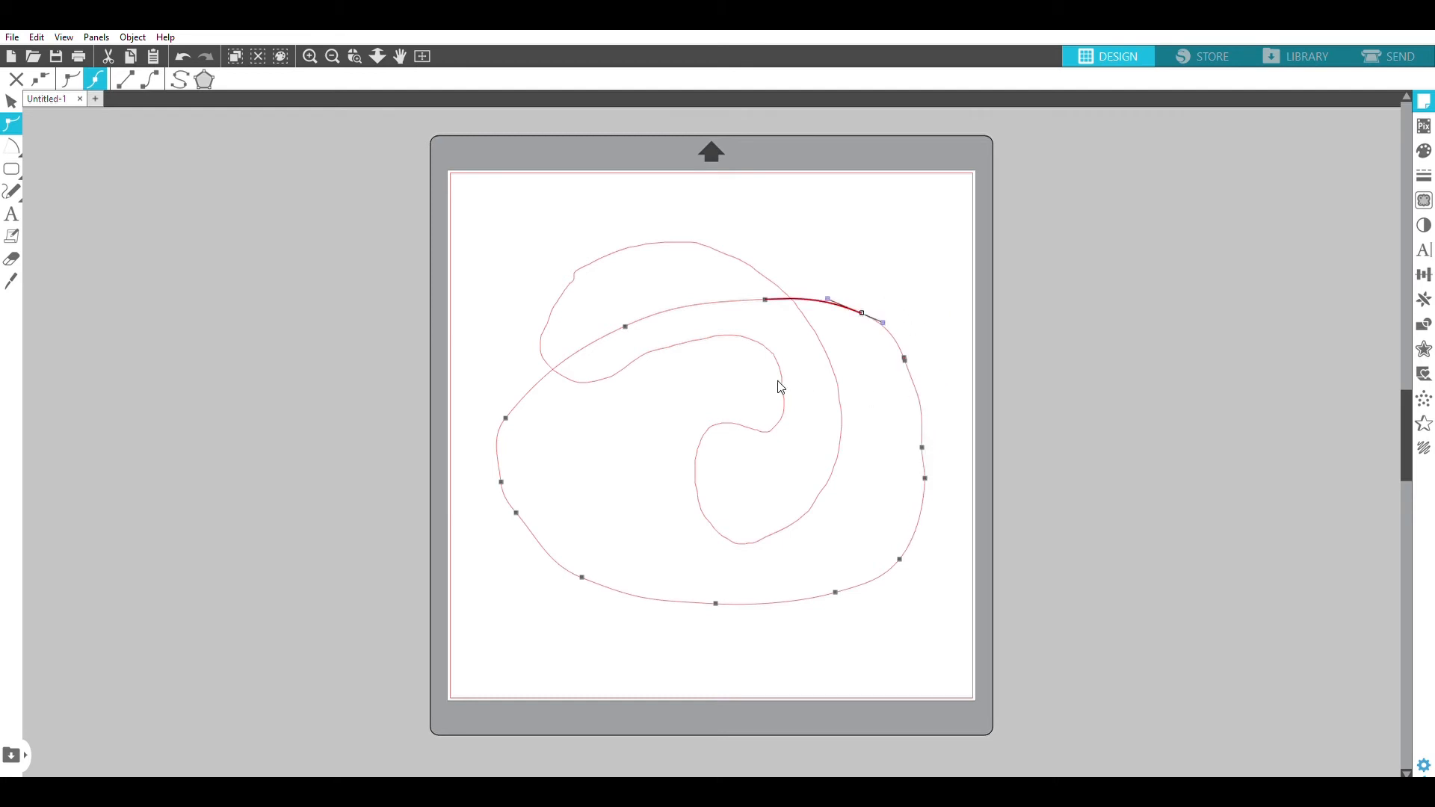
Adjust the curve handle of the smooth loop's upper-left edit point so the adjoining top segment bulges upward.
click(626, 327)
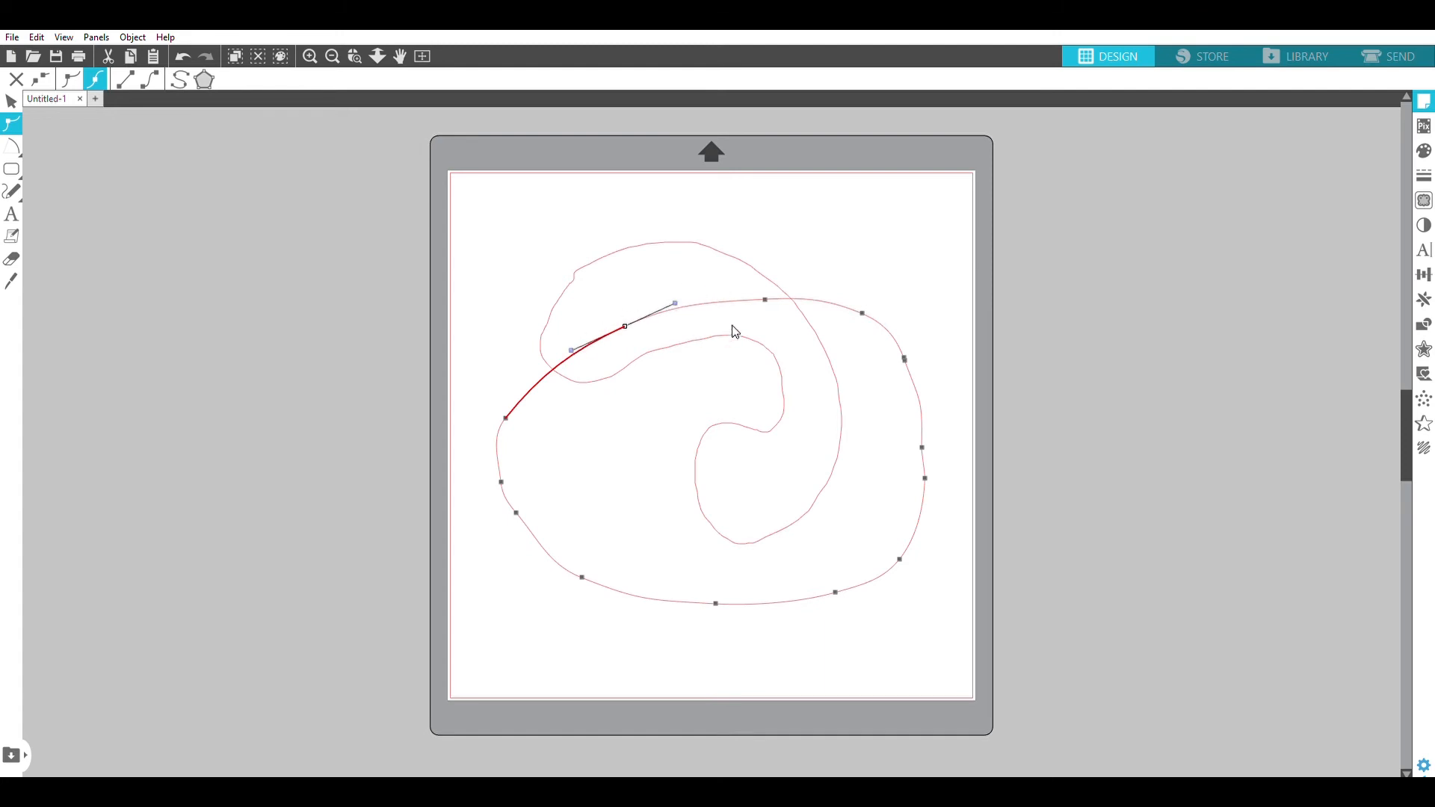
mouse_move(676, 292)
mouse_down()
mouse_move(659, 235)
mouse_move(692, 287)
mouse_move(683, 366)
mouse_move(684, 250)
mouse_move(692, 291)
mouse_up()
drag(695, 287, 686, 265)
click(686, 262)
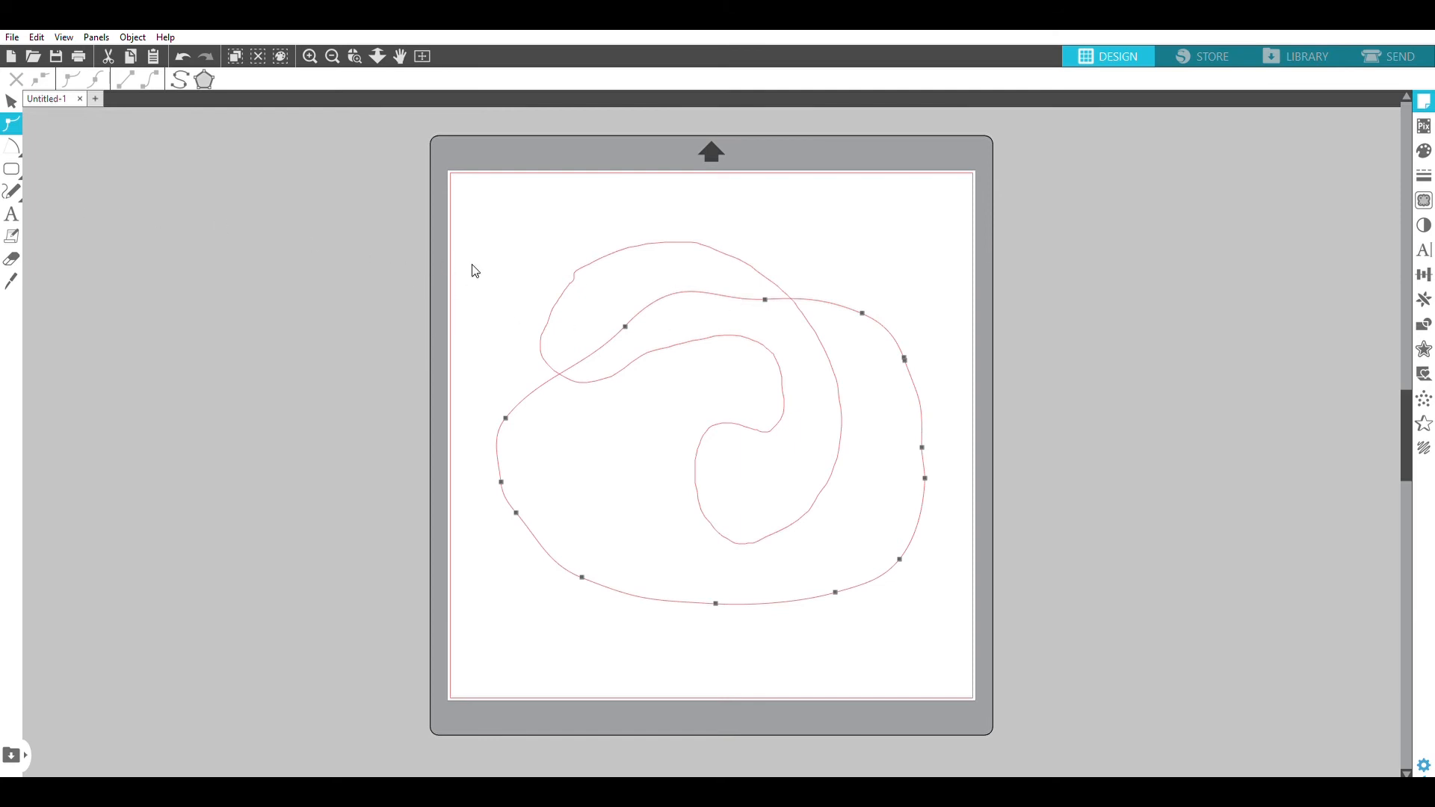
Show the edit points of the unedited freehand shape, and delete both freehand shapes from the page.
click(589, 248)
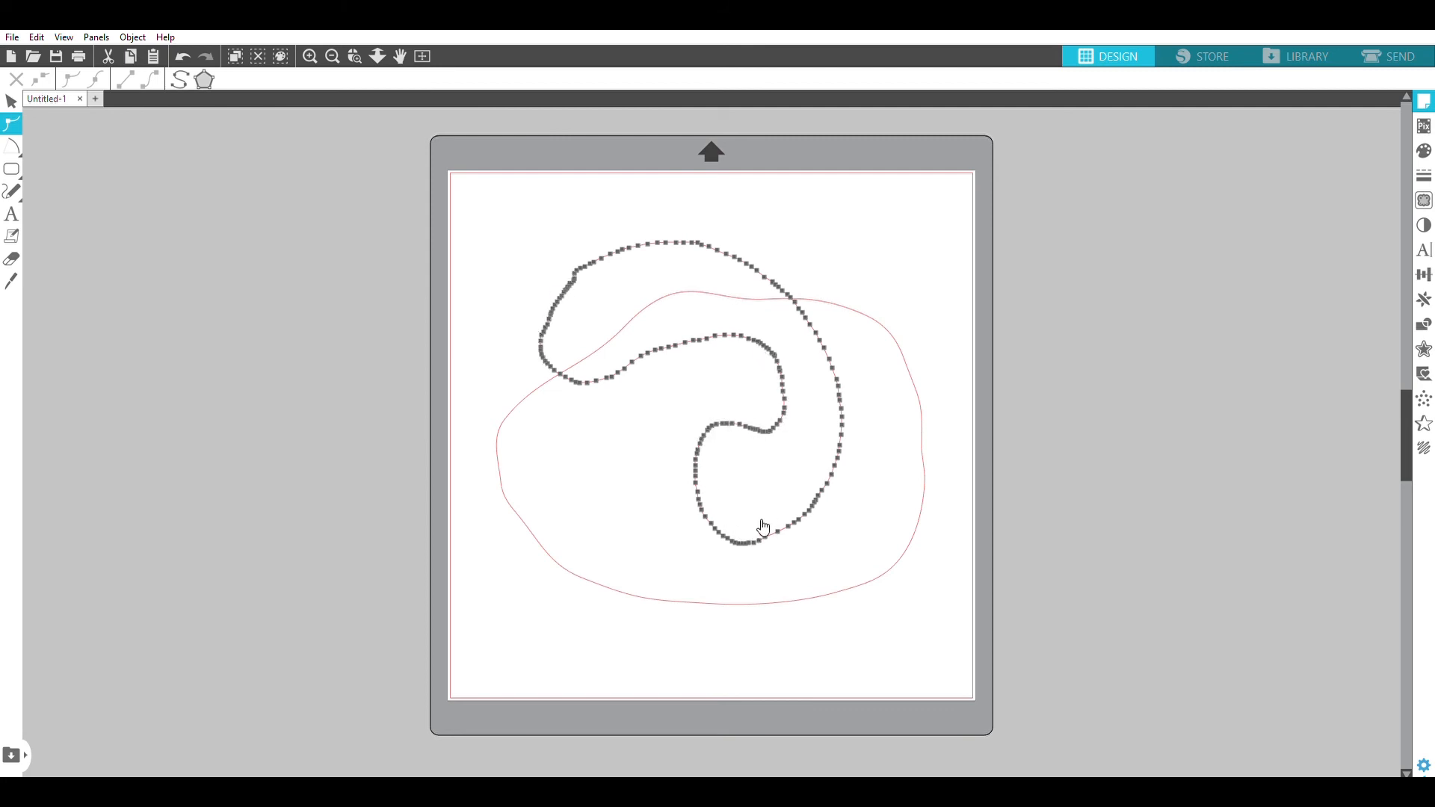
click(6, 103)
drag(479, 209, 820, 571)
key(Delete)
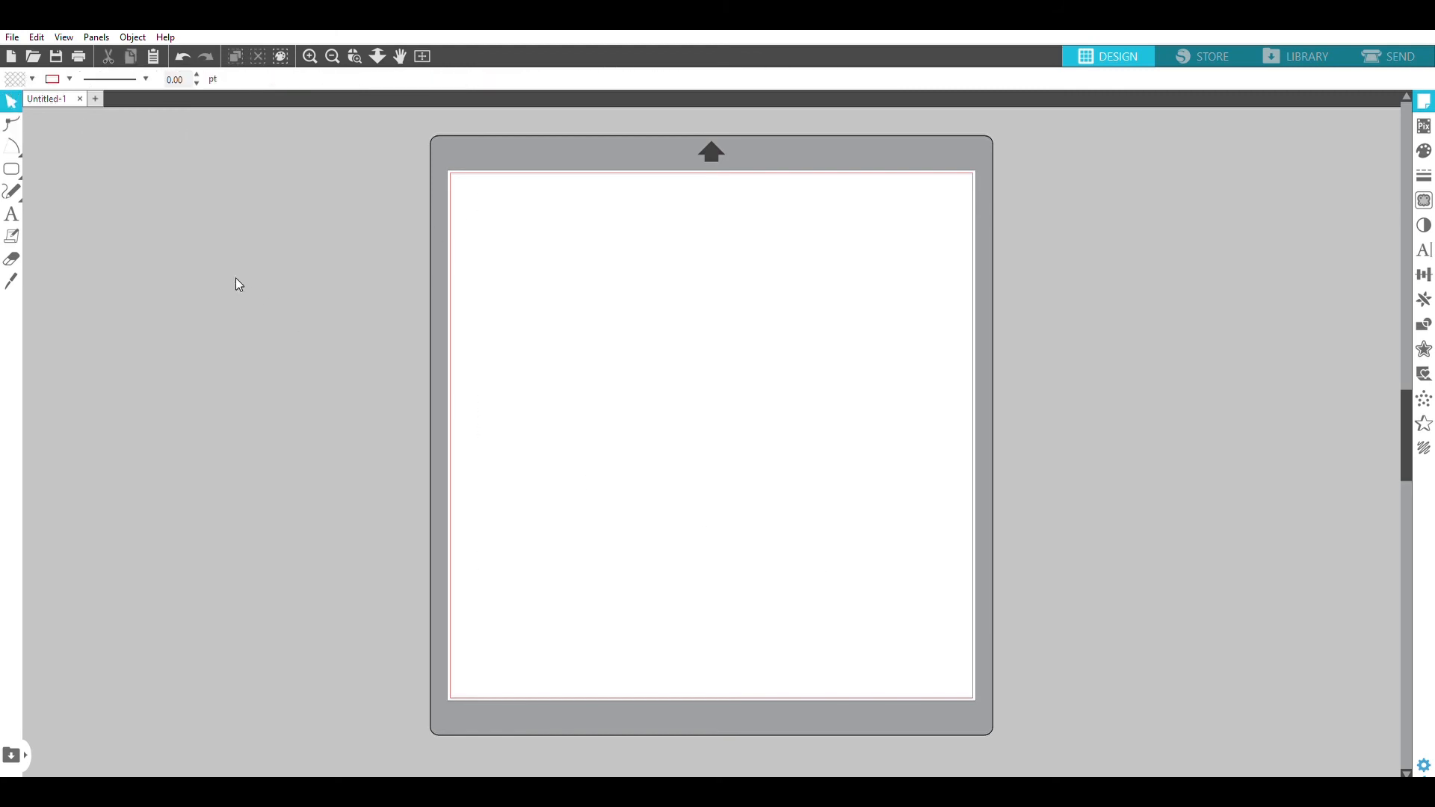
Add the text HELLO as a text object in the upper part of the page, and delete it.
click(10, 206)
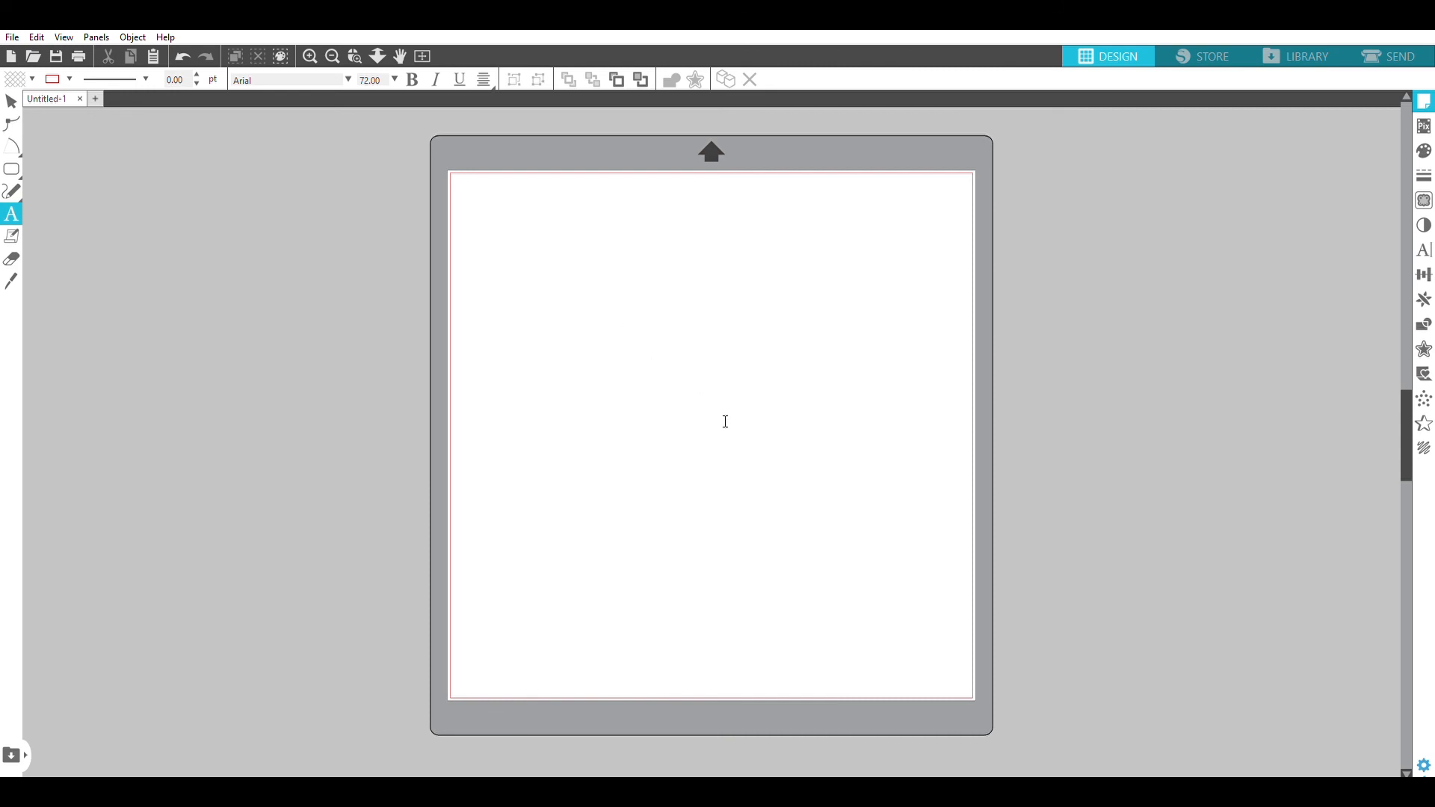
click(603, 319)
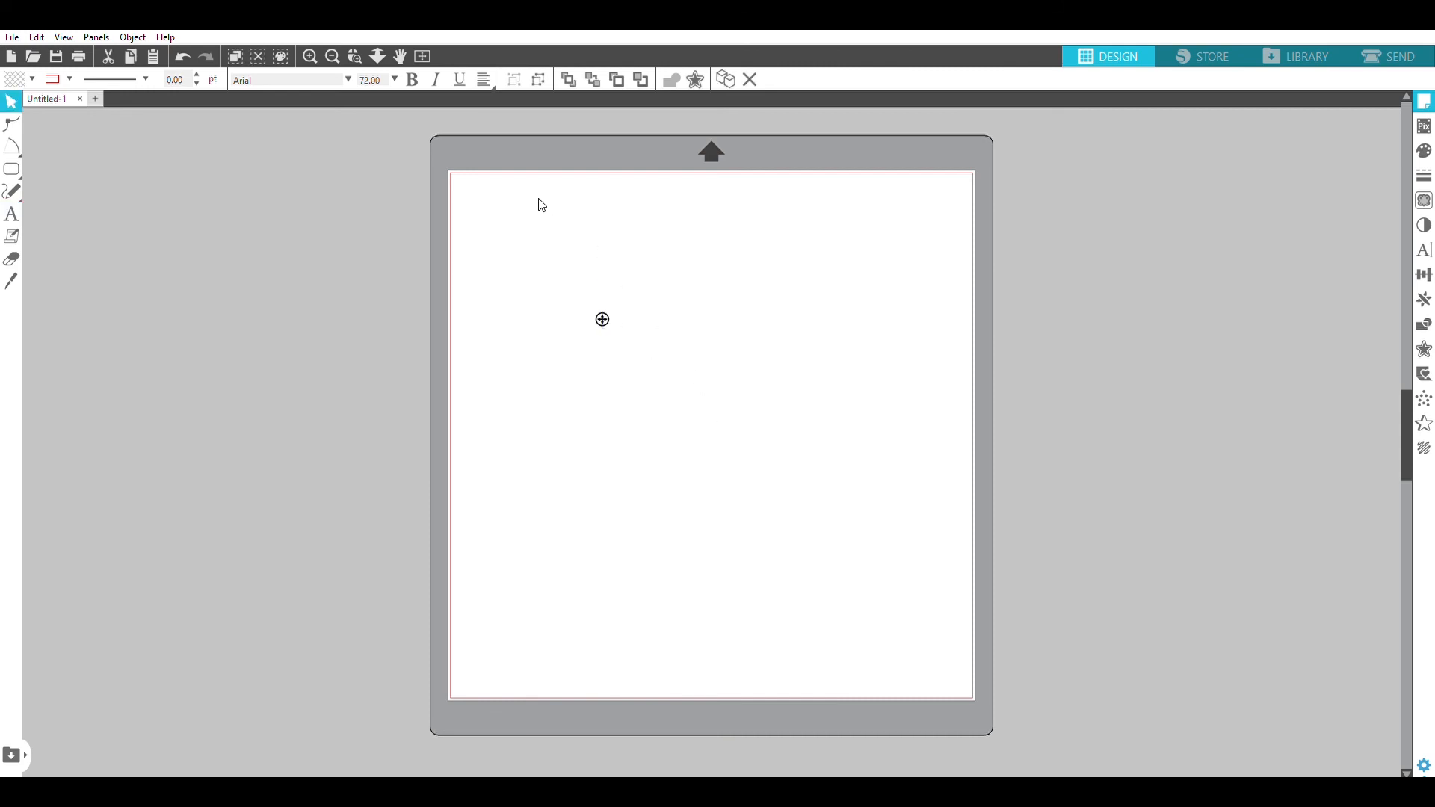
text(HELLO)
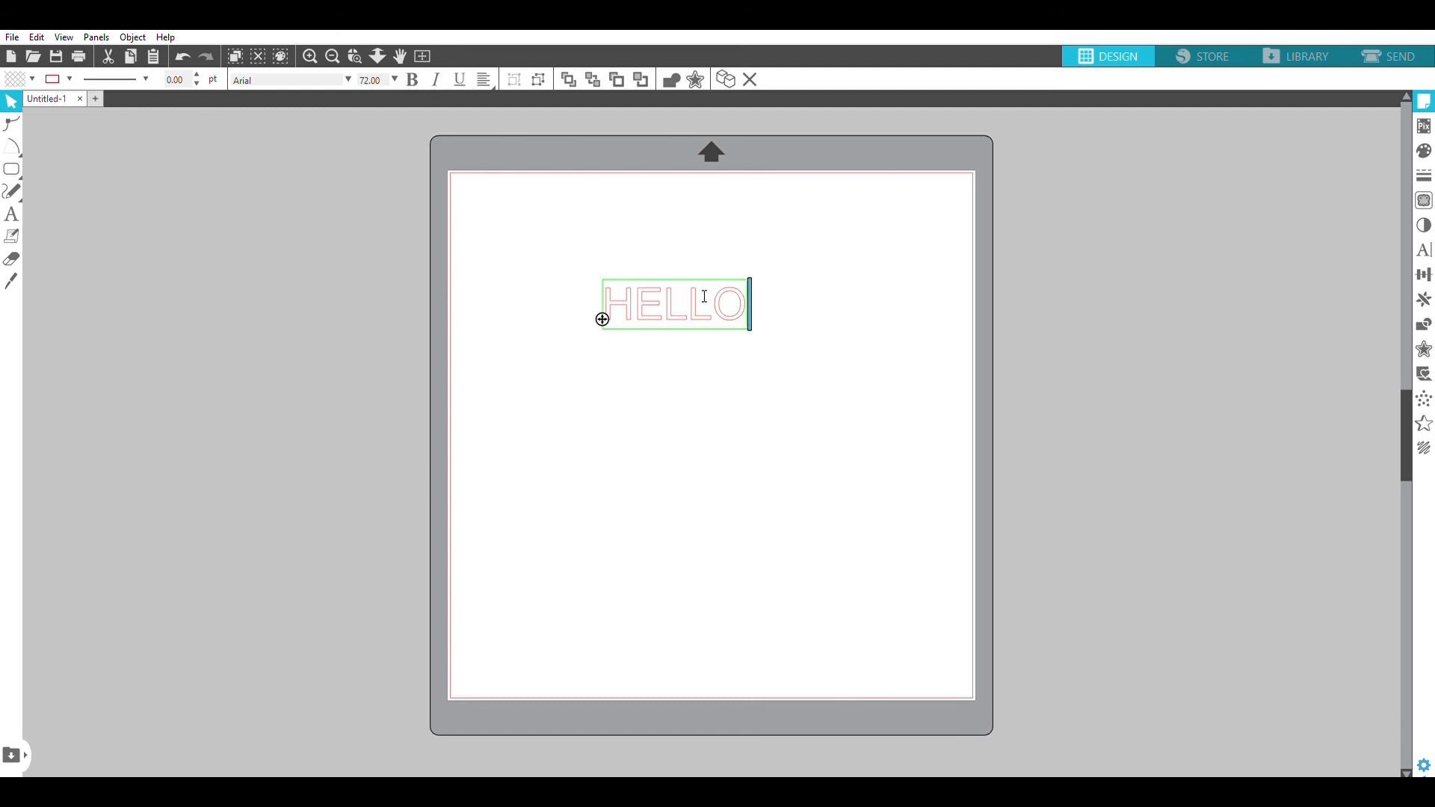
drag(586, 257, 747, 350)
key(Delete)
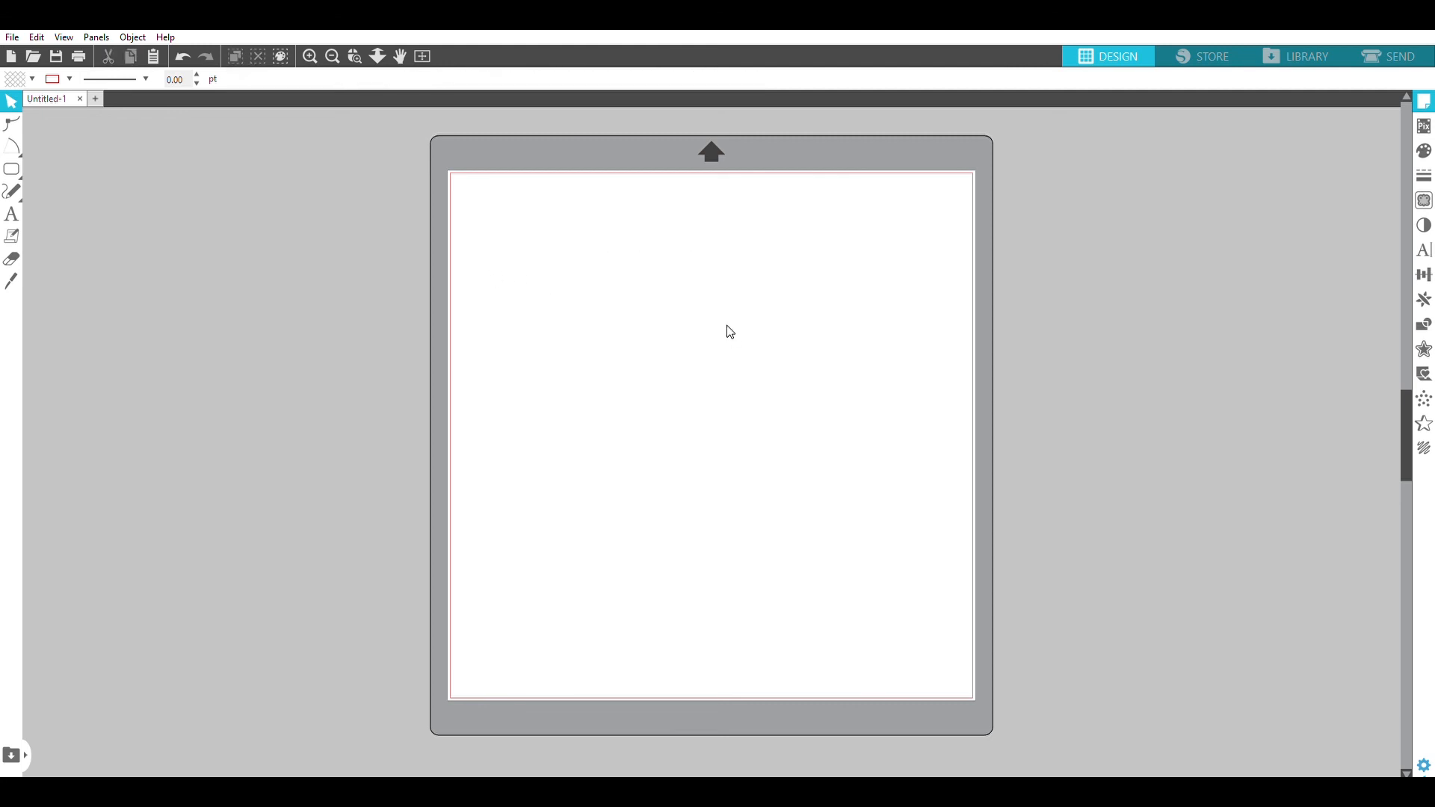